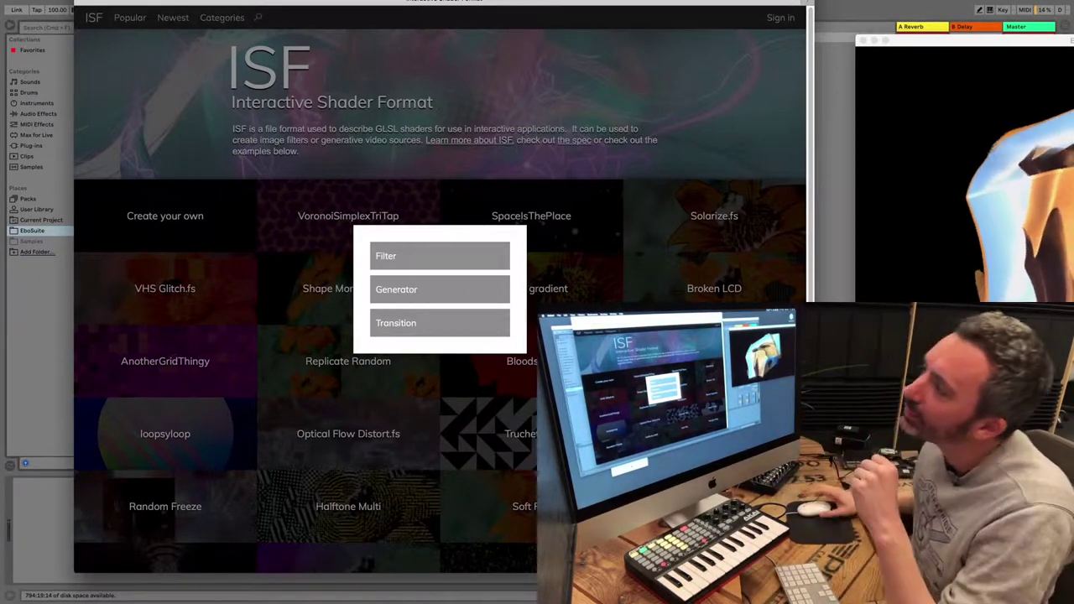
Step: Preview the CandyWarp shader from the popular sketches, trying warp at about -1.53 and loops at about 23.96, and return to the gallery
key("Escape")
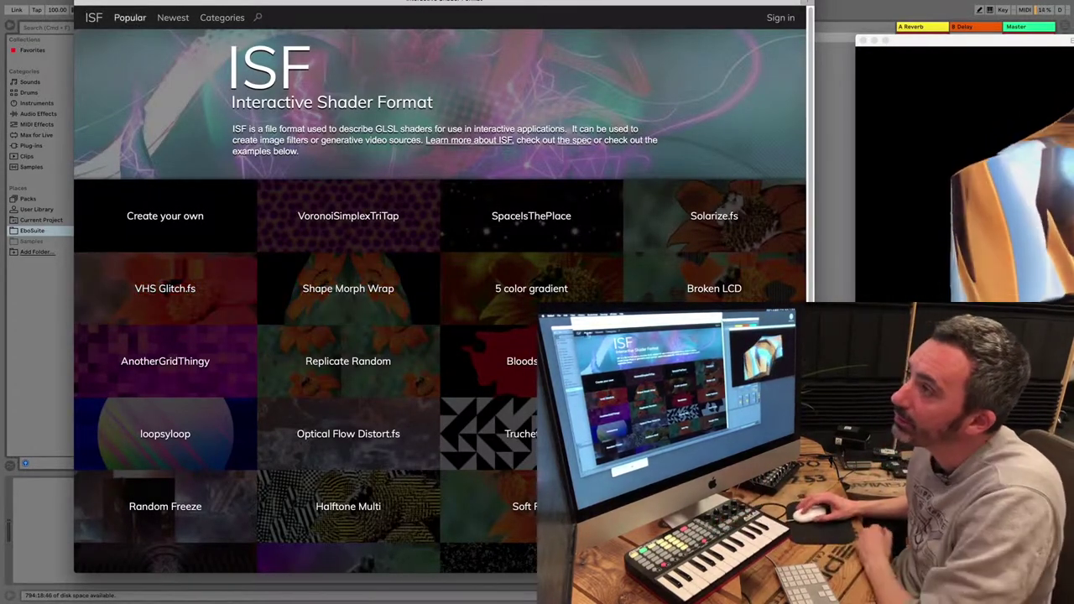
left_click(129, 17)
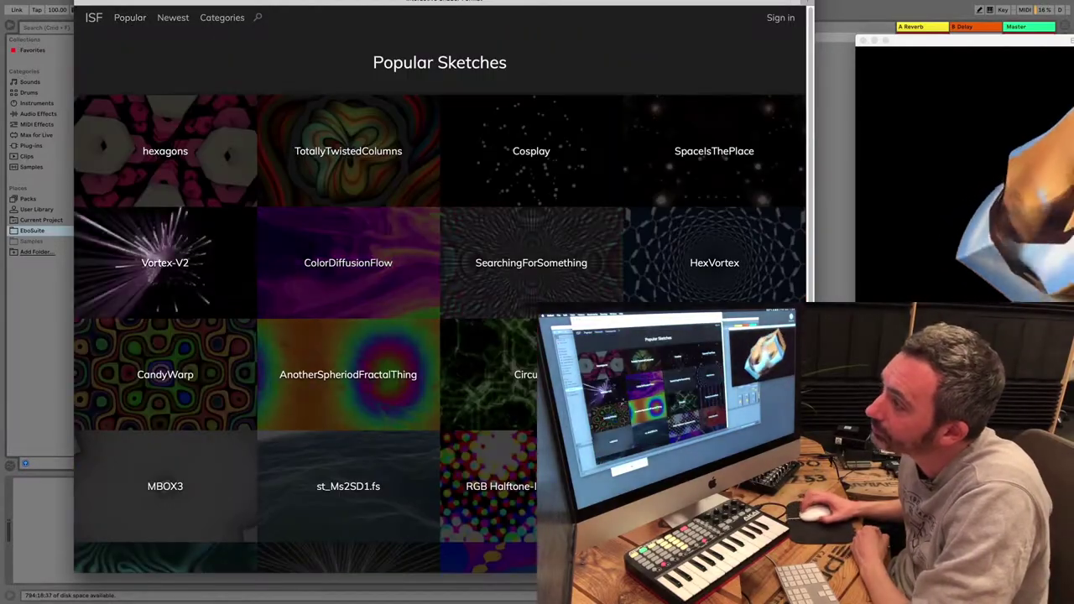
left_click(160, 372)
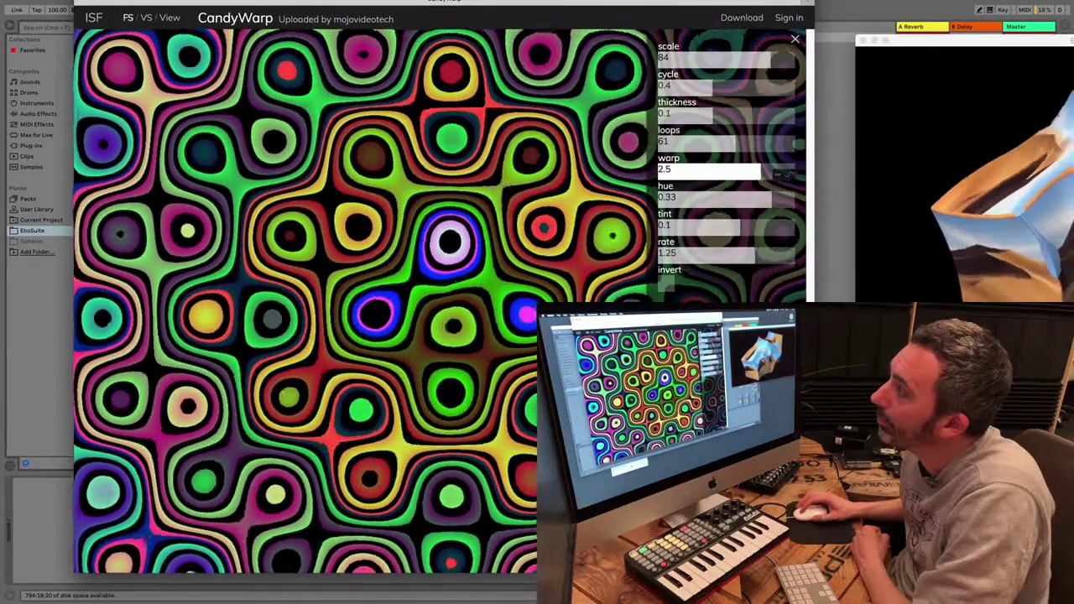
left_click_drag(760, 172, 679, 143)
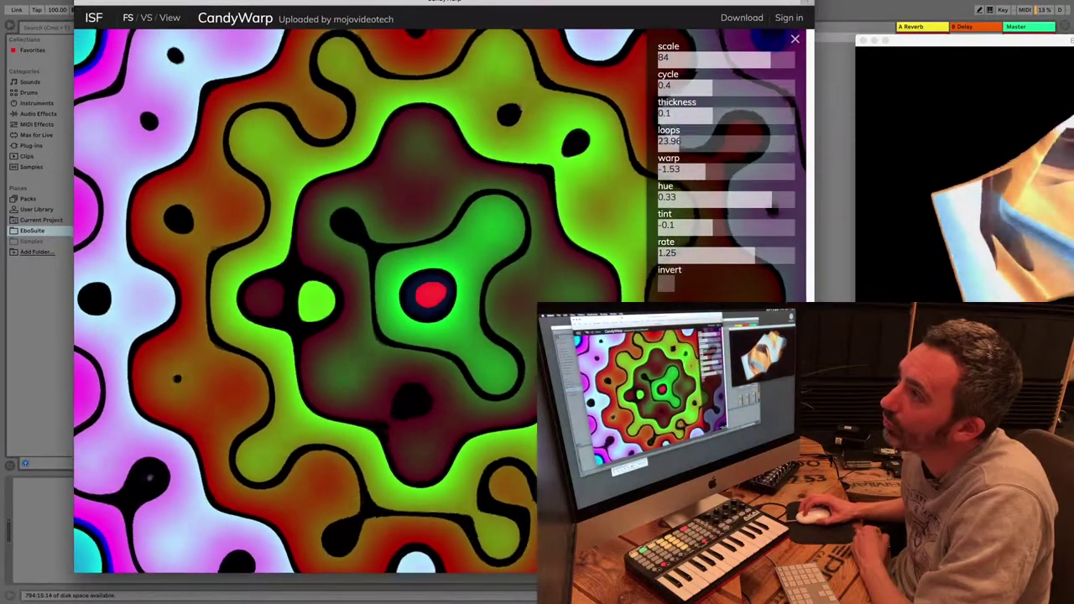
key("super+Left")
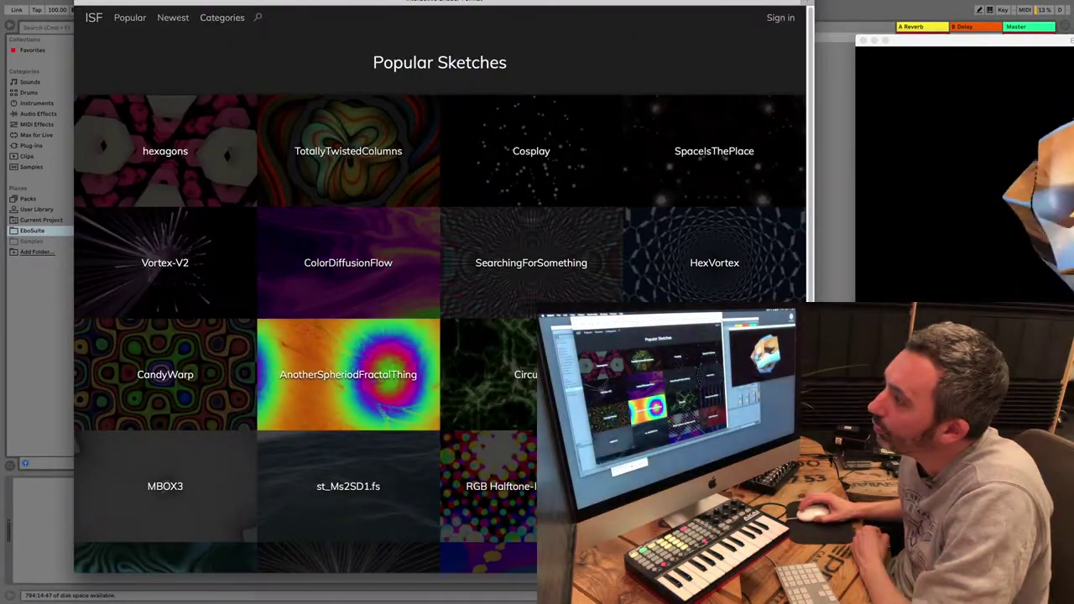
Step: Preview the AnotherSpheriodFractalThing shader with CY at about -0.26 and rate at about -1.61, and go back to the gallery
left_click(348, 375)
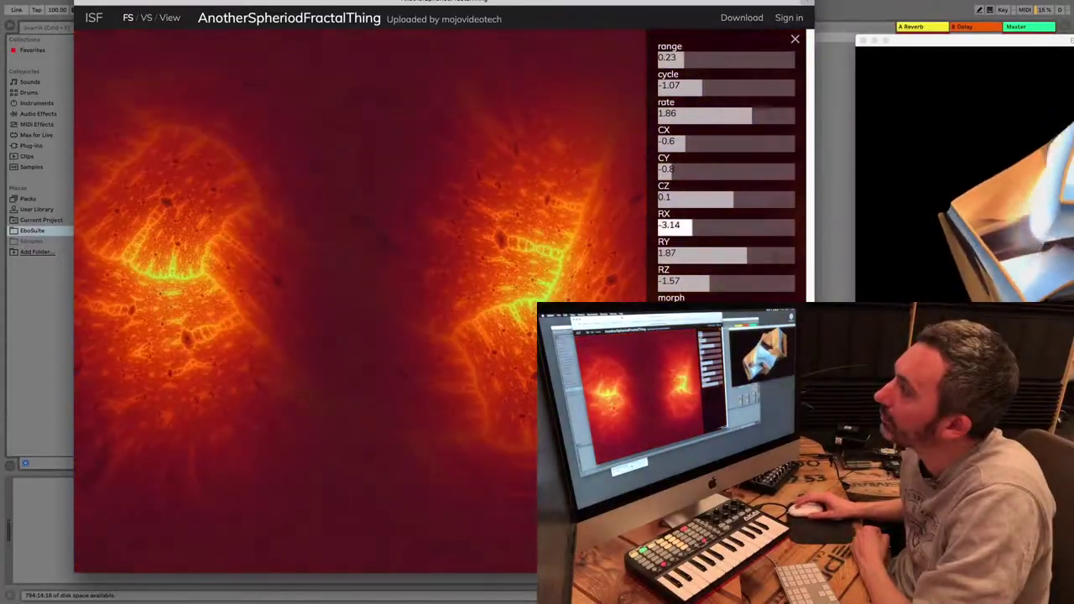
left_click_drag(672, 171, 709, 171)
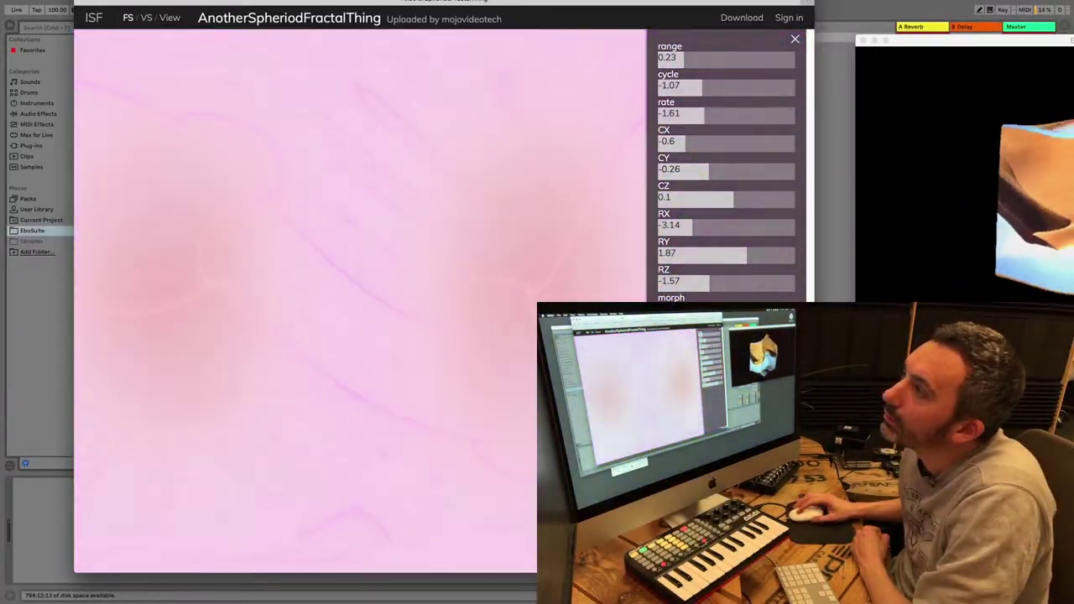
key("Escape")
Step: Preview the st_Ms2SD1.fs ocean shader while varying its SEA_HEIGHT, and go back to the gallery
scroll(436, 302, "down", 3)
left_click(348, 292)
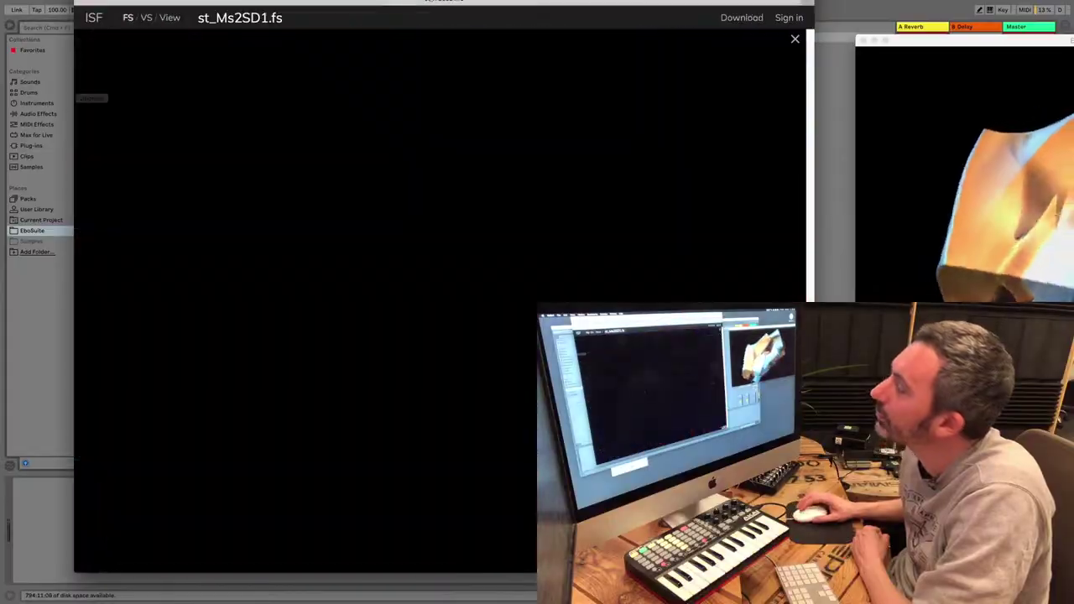
left_click_drag(681, 239, 783, 239)
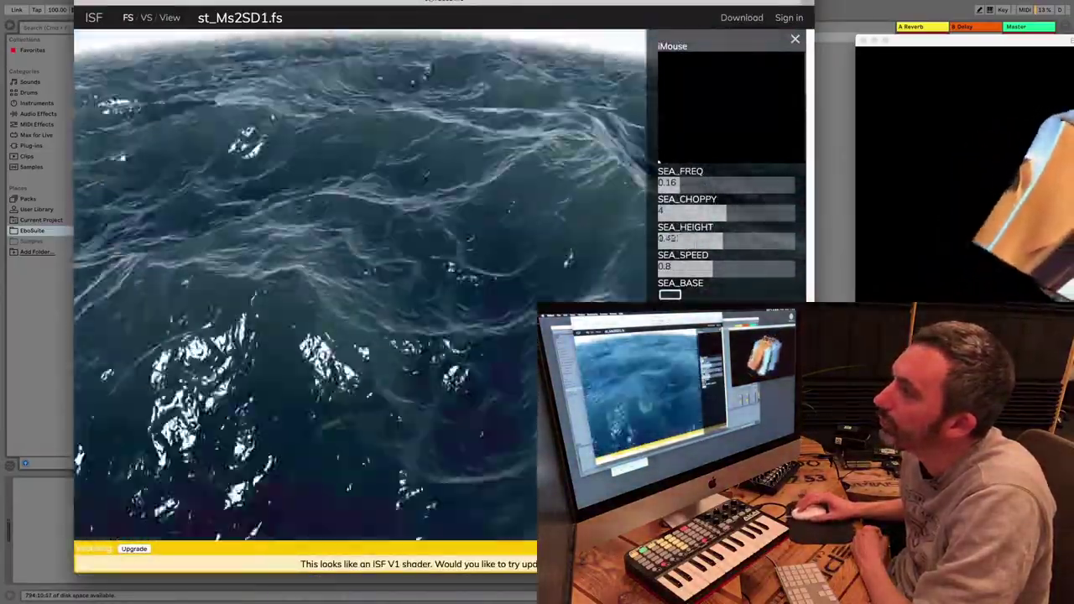
key("Escape")
Step: Open the DimensionMorphingTopography shader, adjust zoom to about 2.4 and rZ to about -0.09, and download its .fs file
scroll(165, 408, "down", 2)
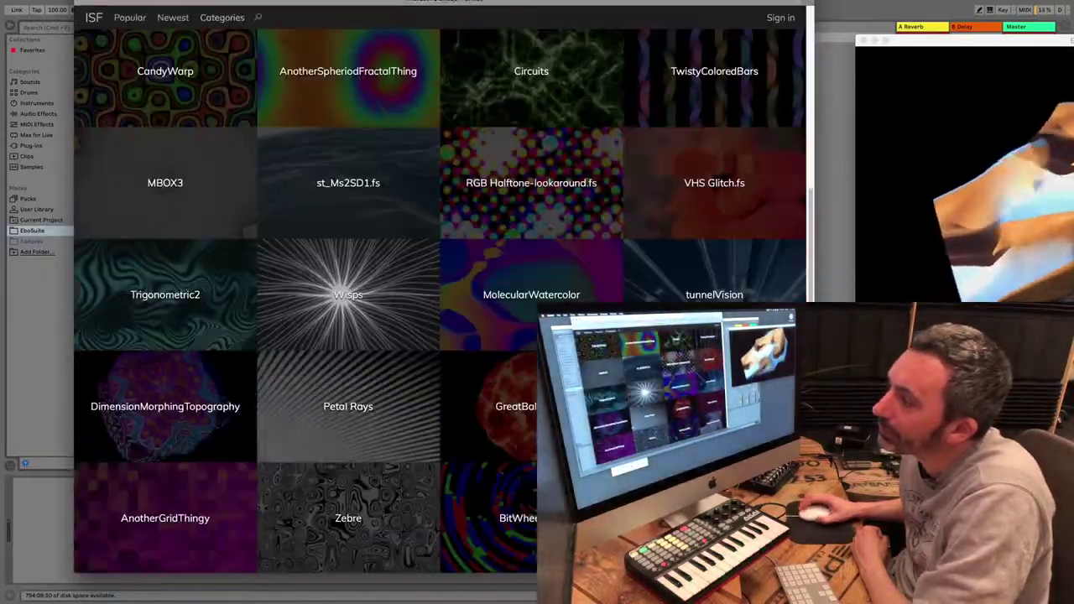
left_click(161, 408)
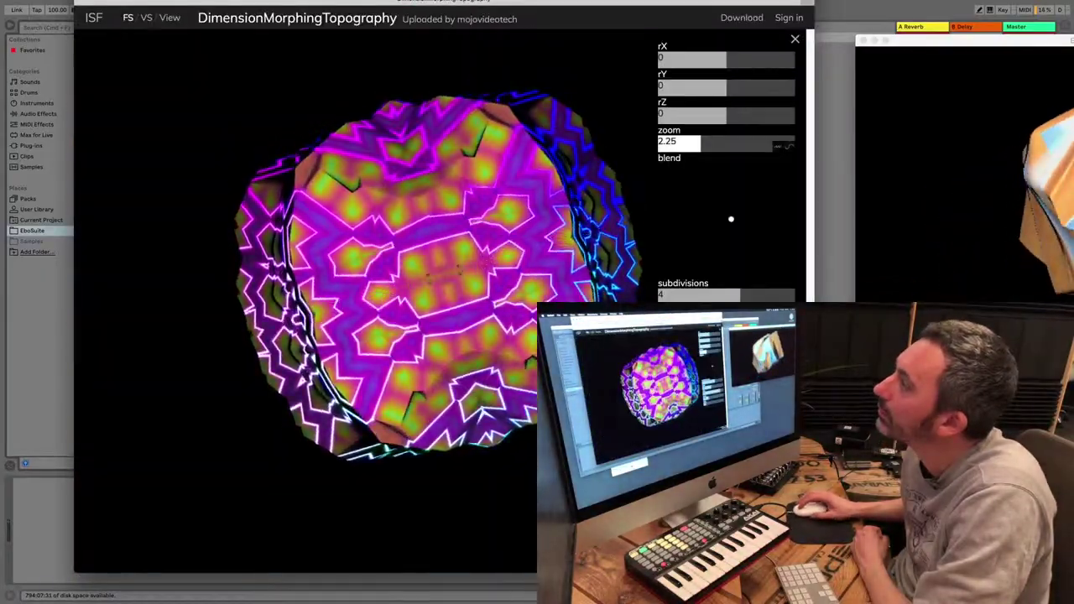
left_click_drag(700, 143, 721, 115)
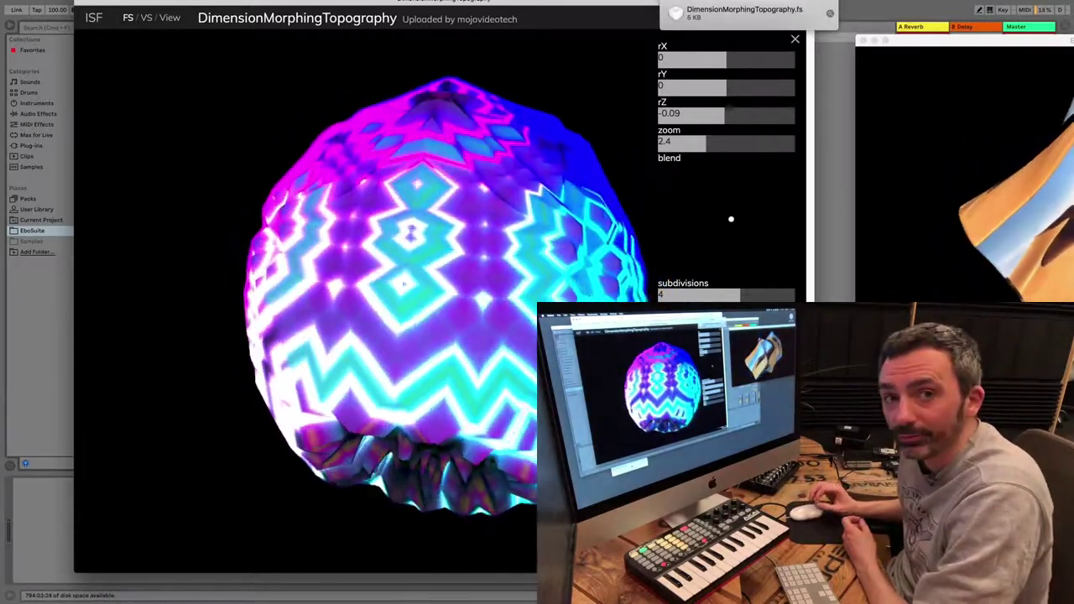
Step: Switch to Finder and examine the EboSuite folder's location on disk and the plug-in files it contains
key("super+Tab")
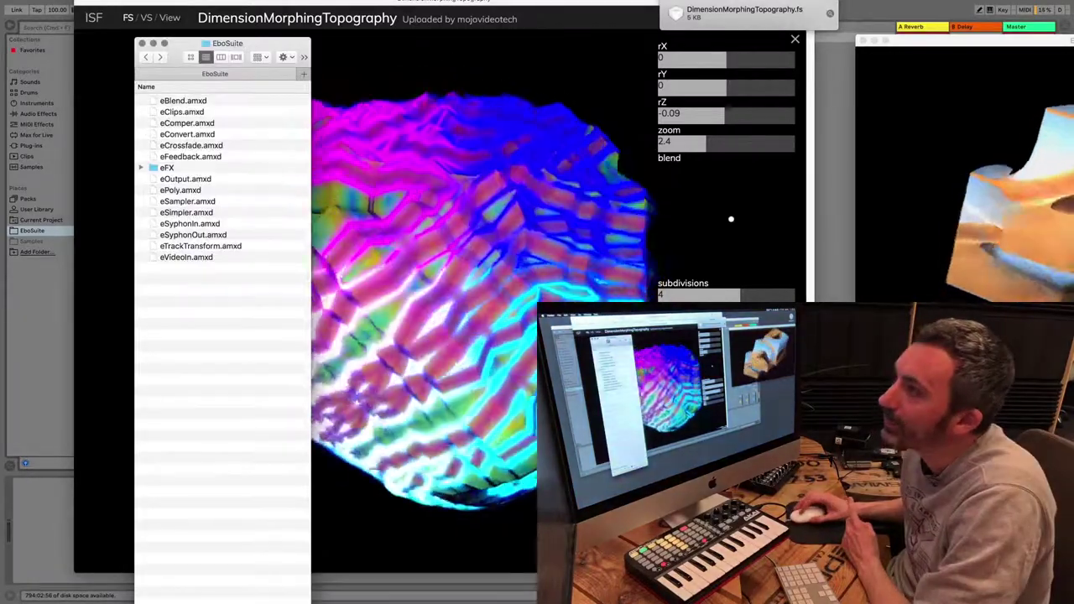
left_click(218, 43, "super")
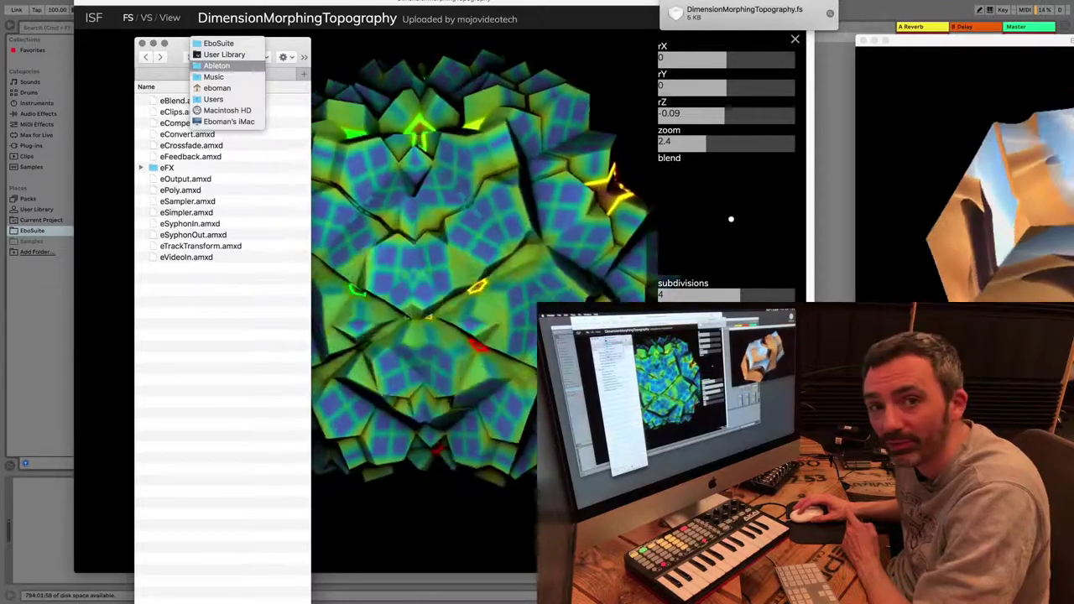
left_click(218, 43)
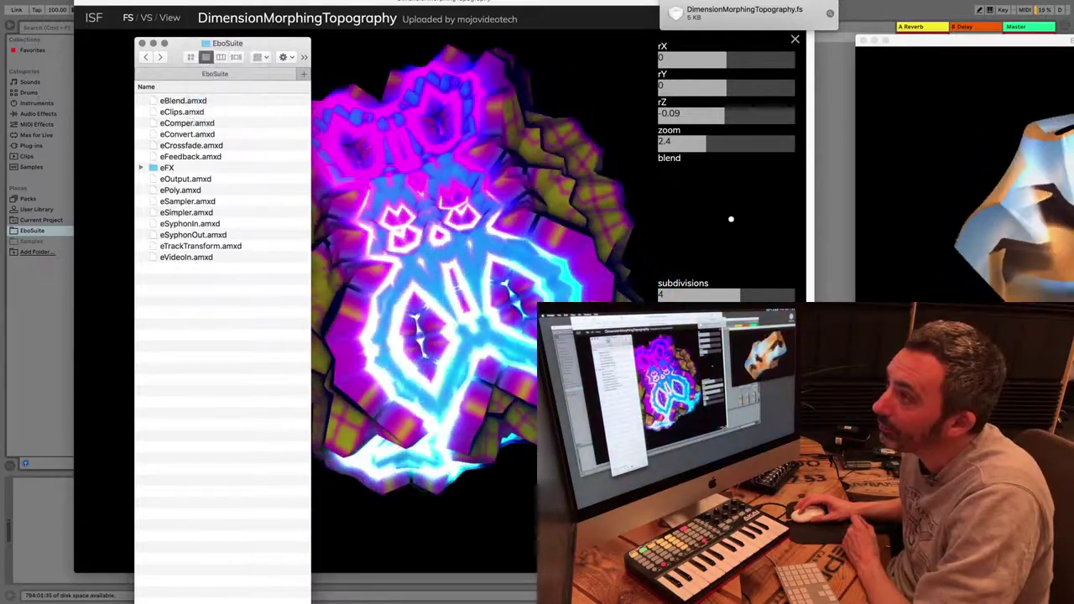
left_click_drag(251, 95, 252, 257)
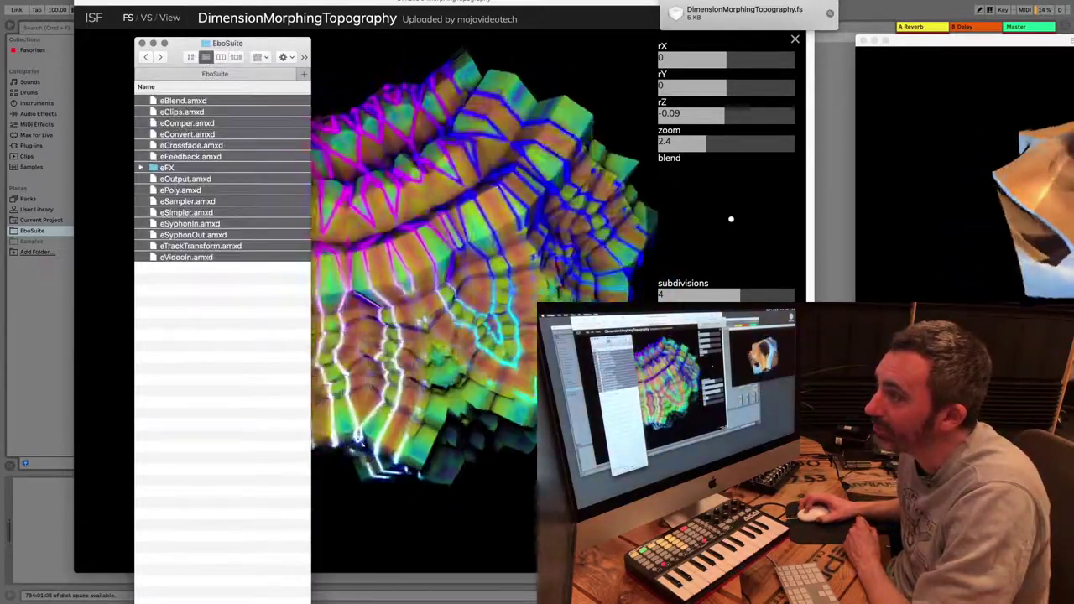
left_click(223, 335)
Step: Open the eFX folder and its ISF subfolder, pointing out eFX-ISF.amxd and the EboStudio and Standard shader folders
double_click(168, 167)
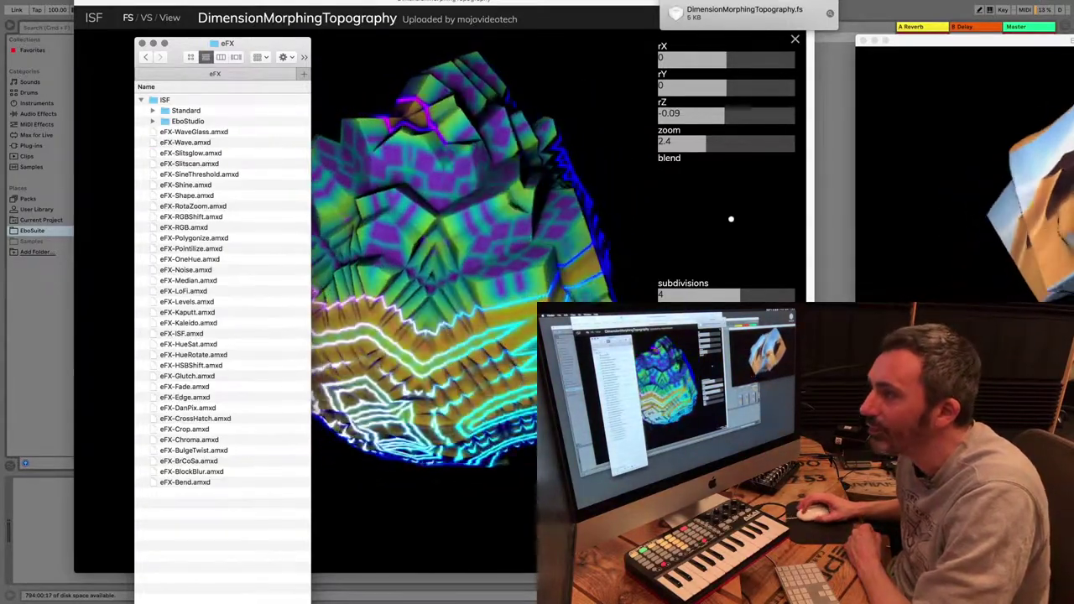
left_click(182, 333)
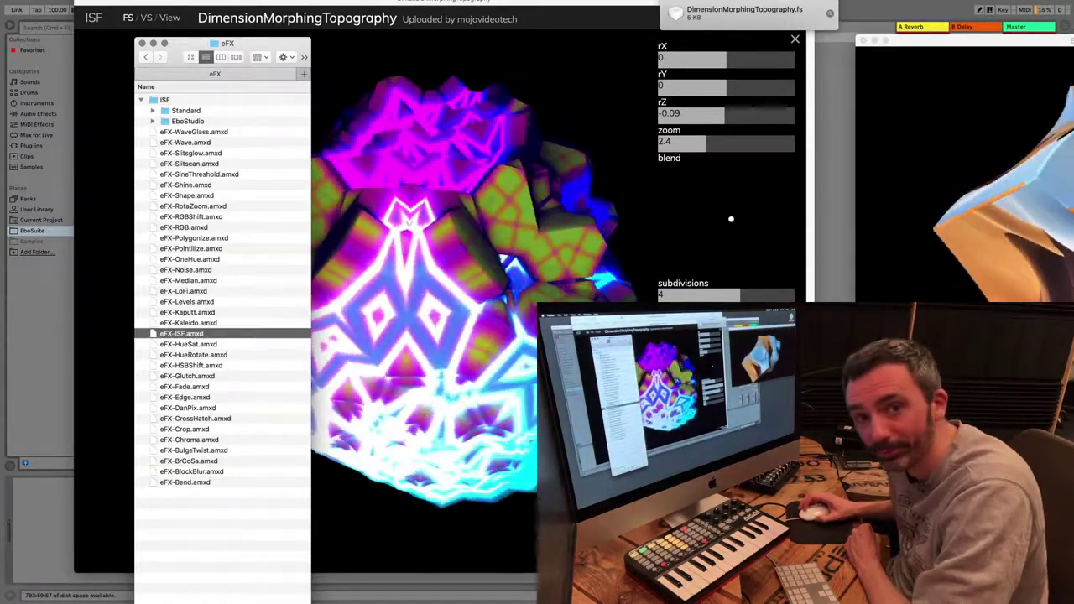
left_click(164, 100)
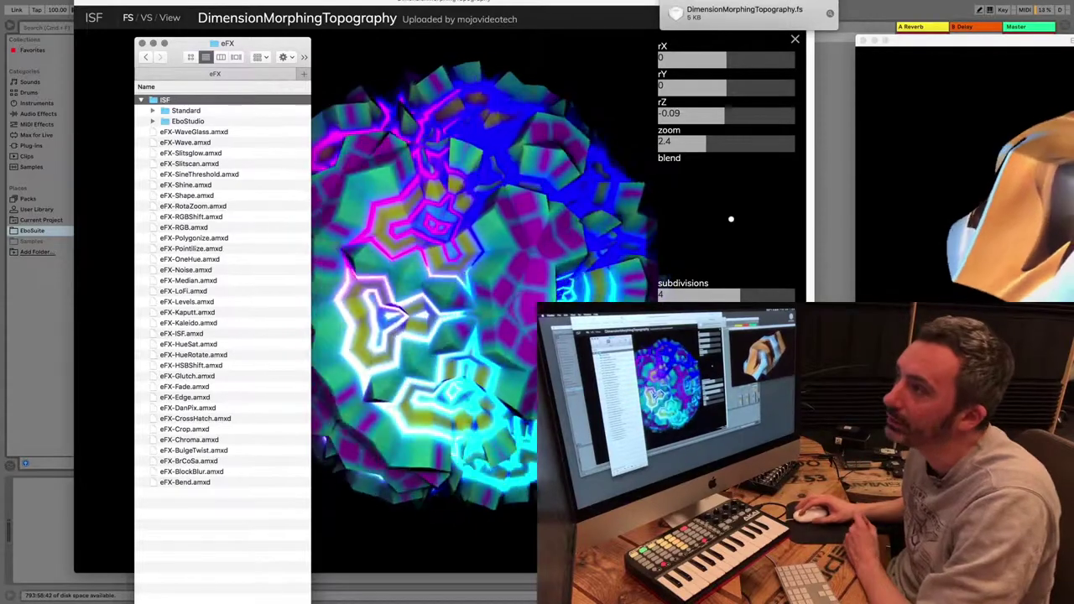
double_click(164, 100)
left_click(176, 100)
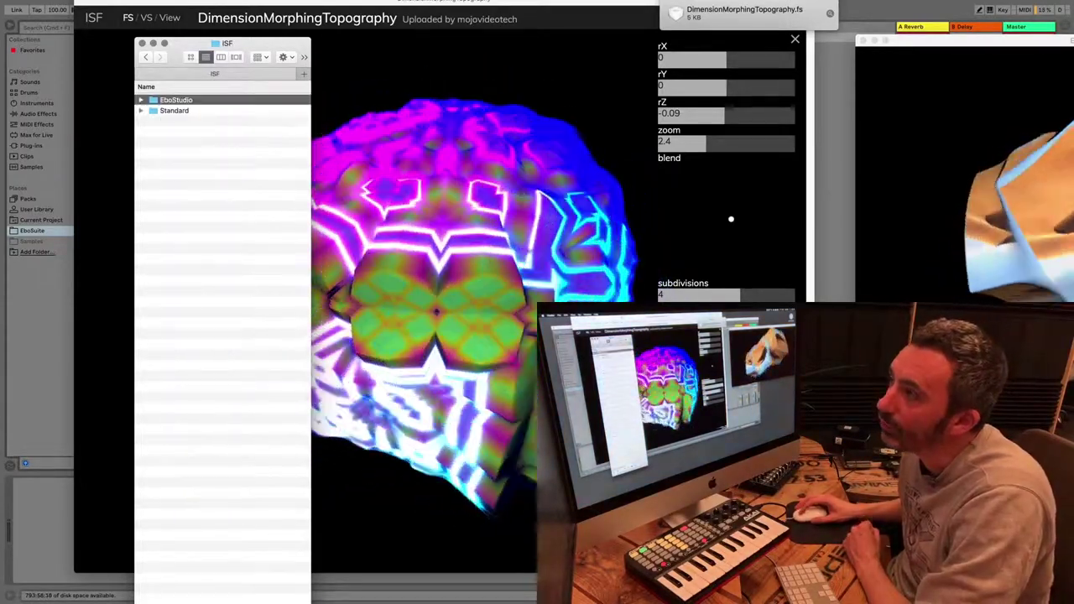
left_click(174, 110)
left_click(175, 100)
left_click(223, 168)
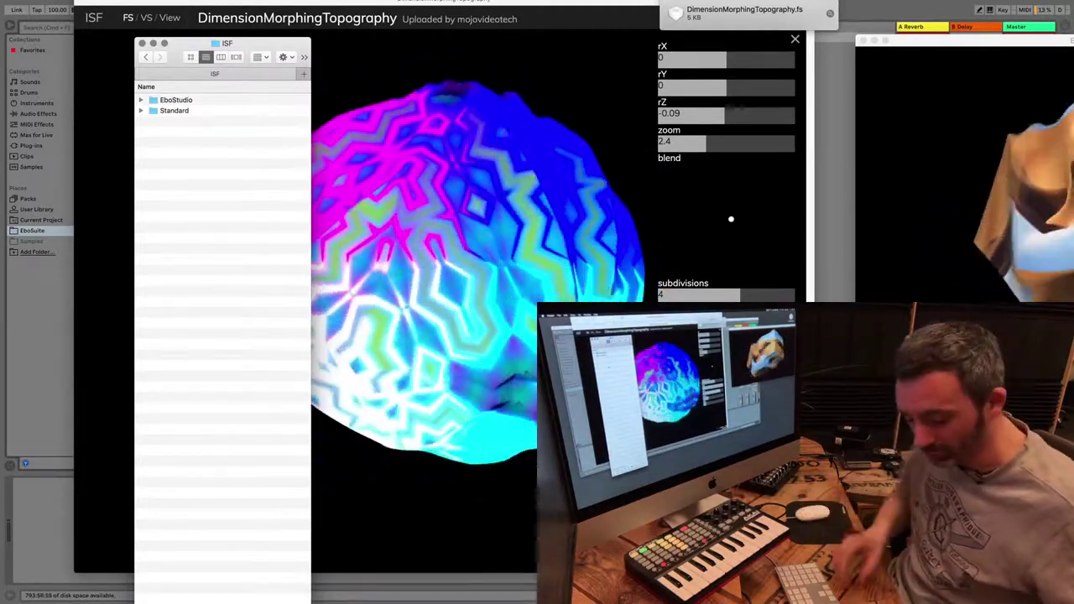
Step: Create a folder named MyShaders inside the ISF folder and put the downloaded DimensionMorphingTopography.fs into it
key("super+shift+n")
type("M")
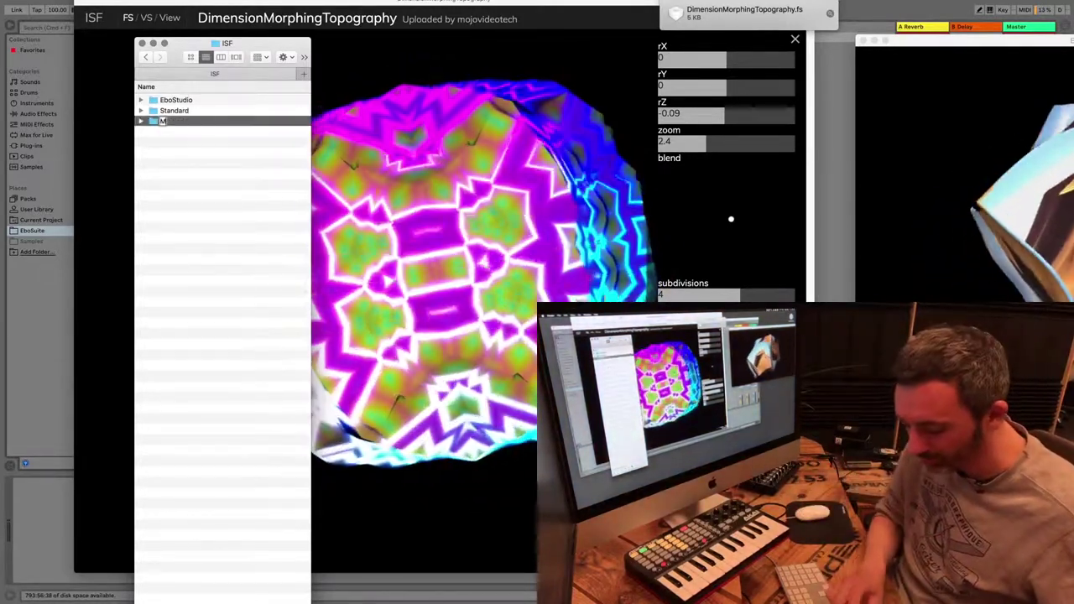
type("yShaders")
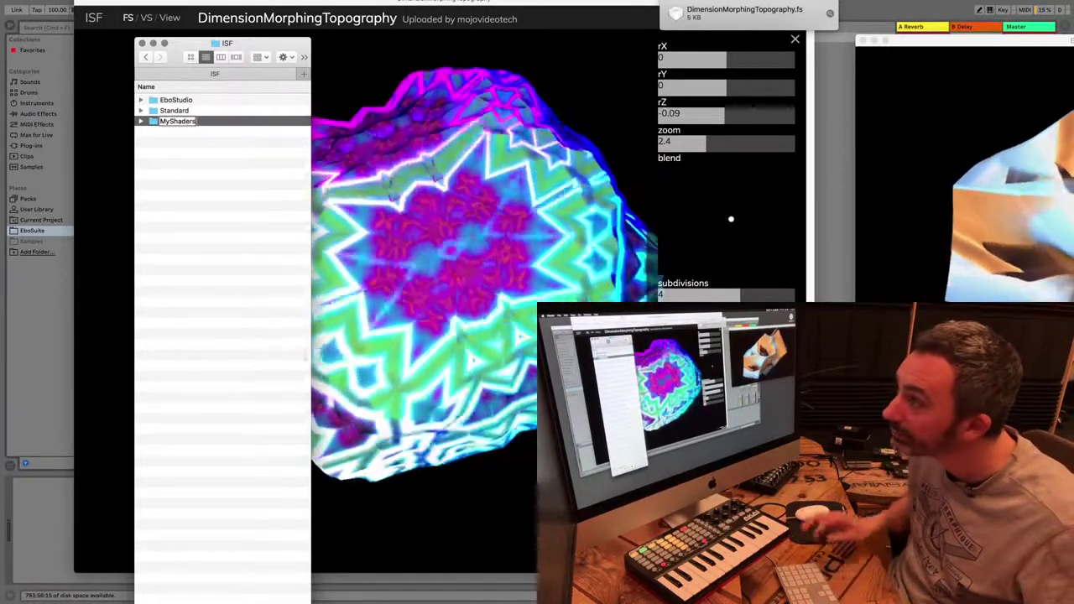
key("Return")
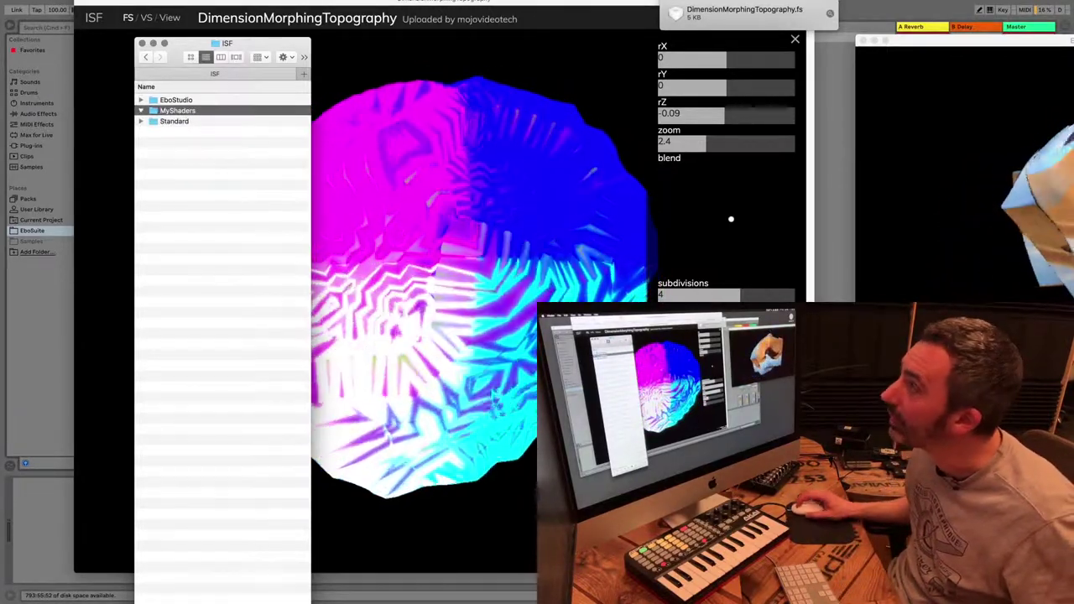
left_click_drag(732, 13, 235, 112)
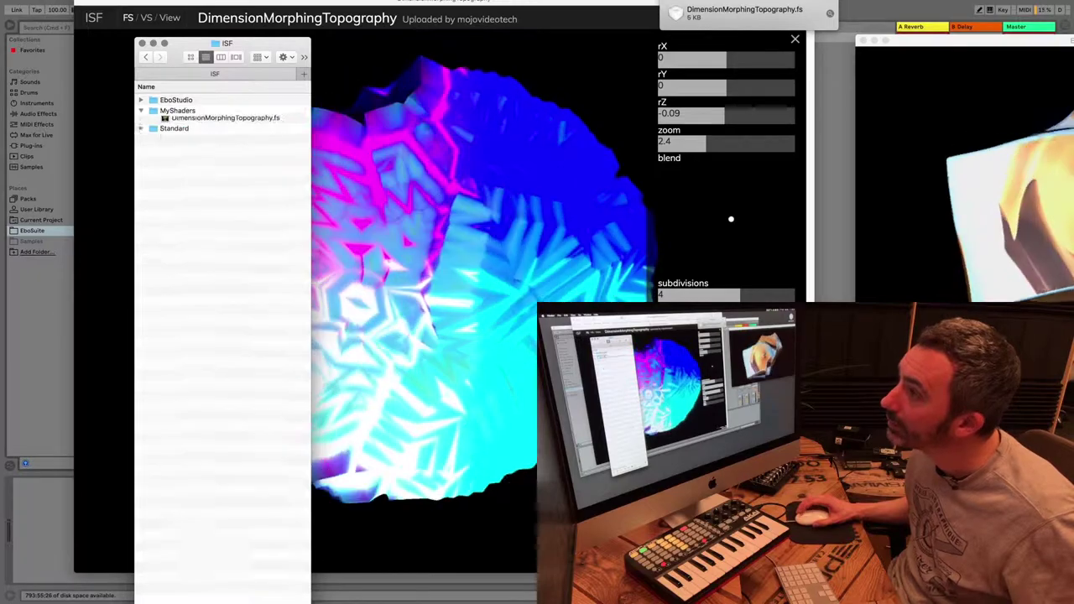
Step: Switch to Ableton Live and add the eFX-ISF.amxd device to track 1 Mojave
key("super+Tab")
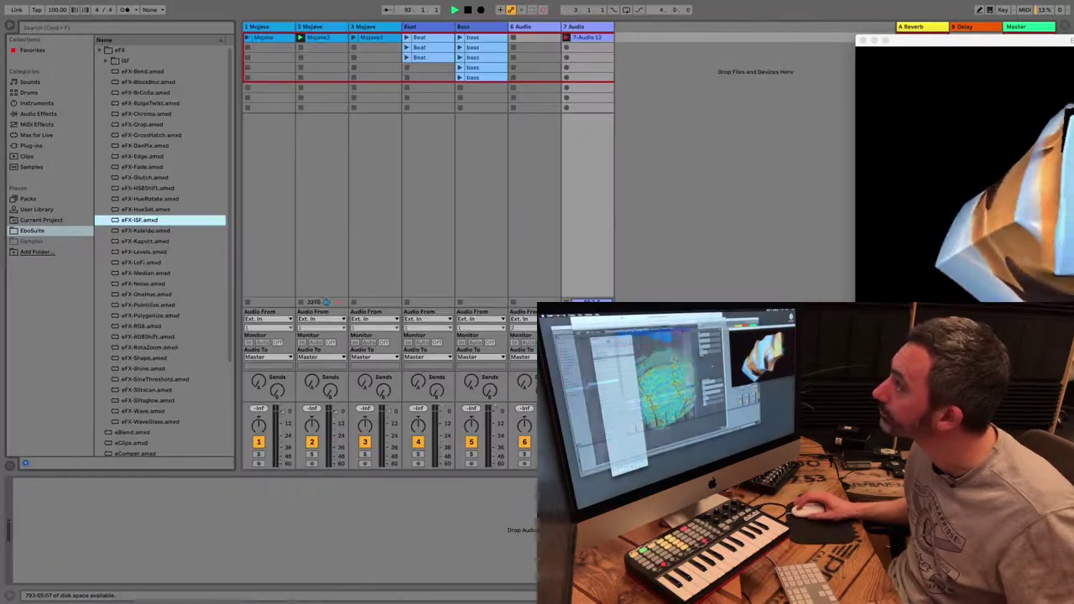
left_click(267, 26)
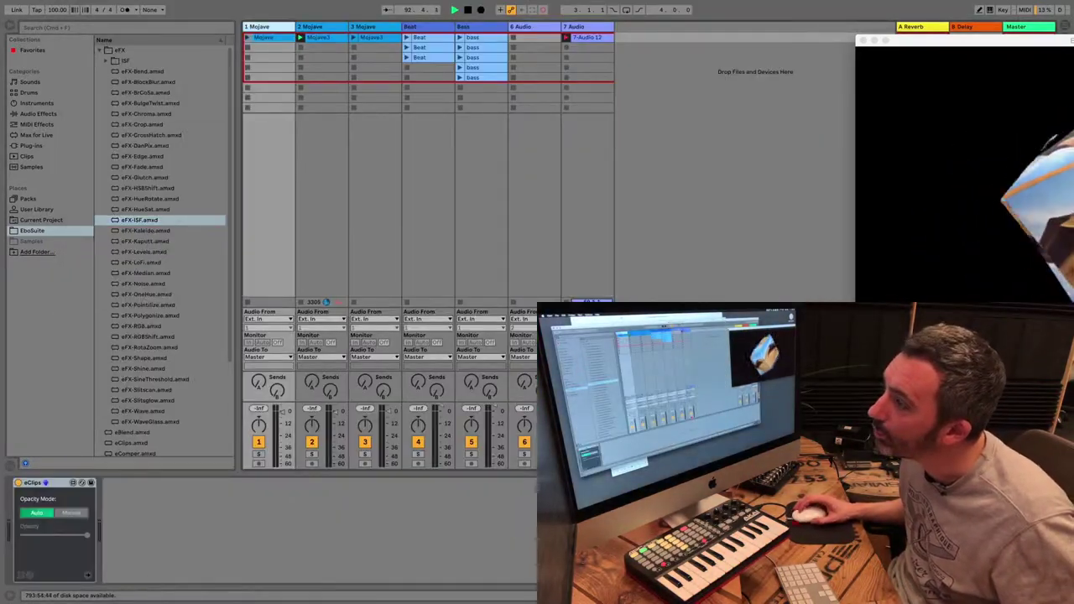
left_click(139, 220)
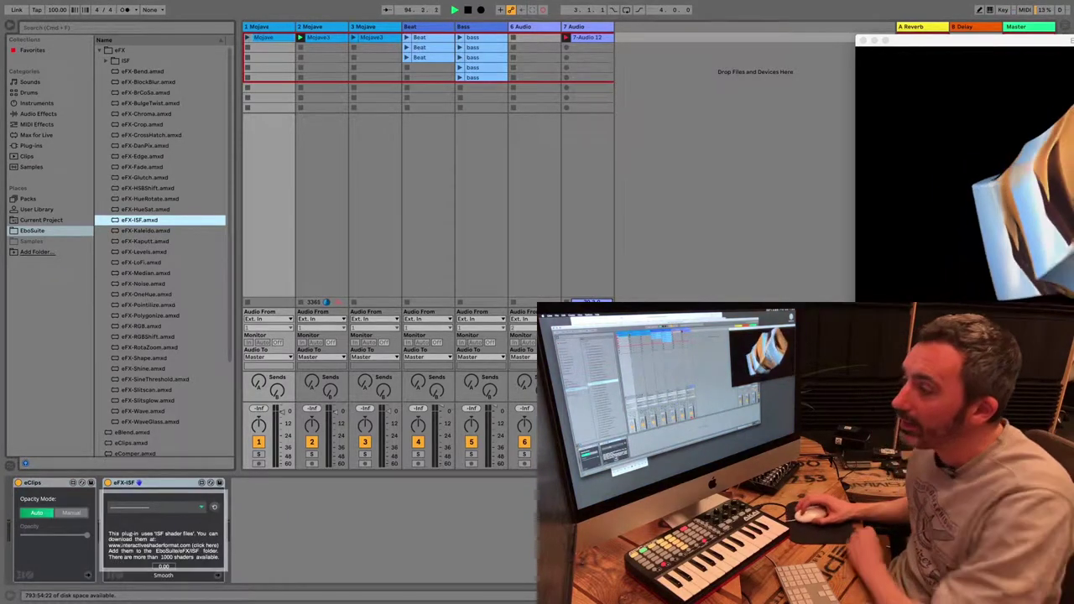
Step: Load DimensionMorphingTopography.fs from the MyShaders folder into the eFX-ISF device
left_click(157, 507)
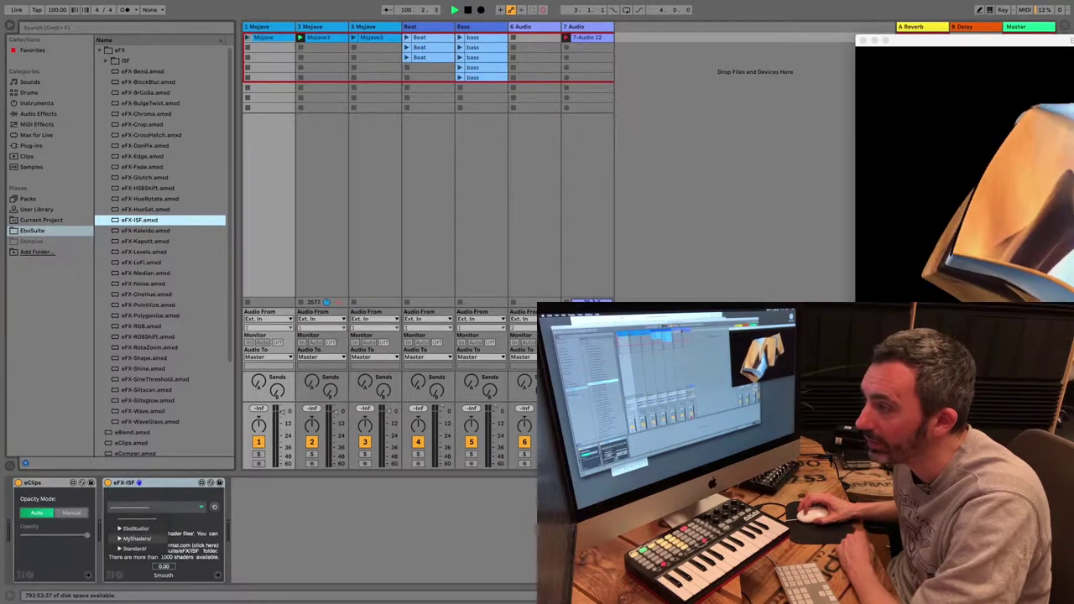
left_click(137, 539)
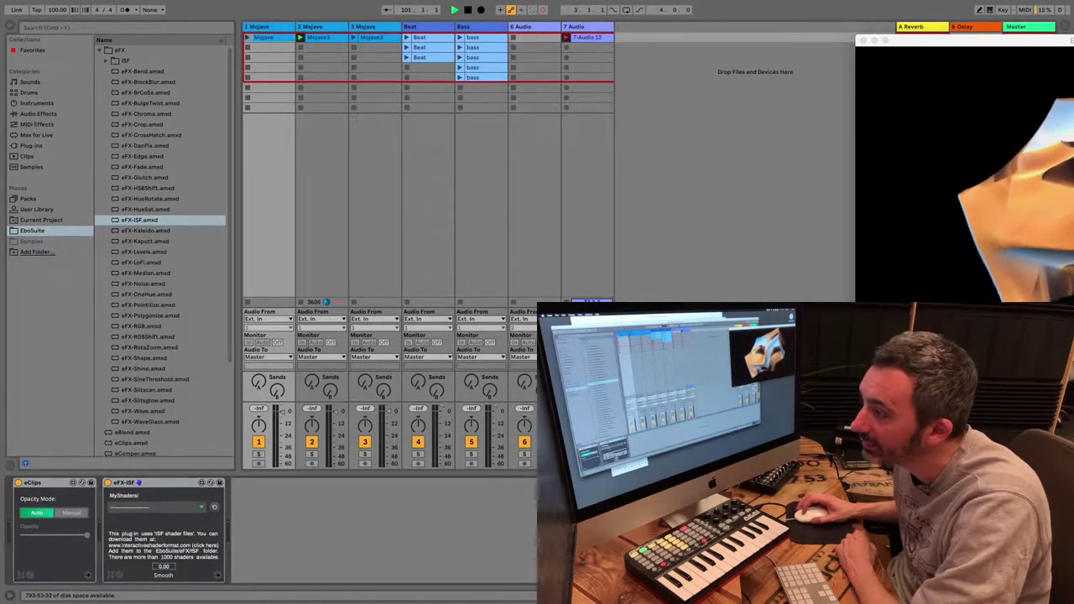
left_click(157, 507)
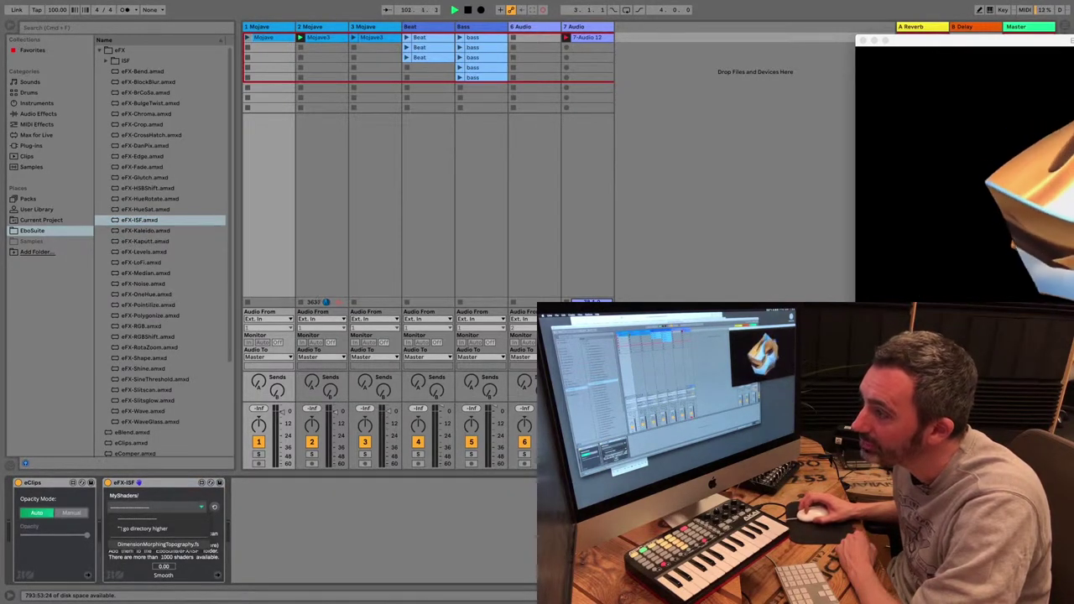
left_click(157, 545)
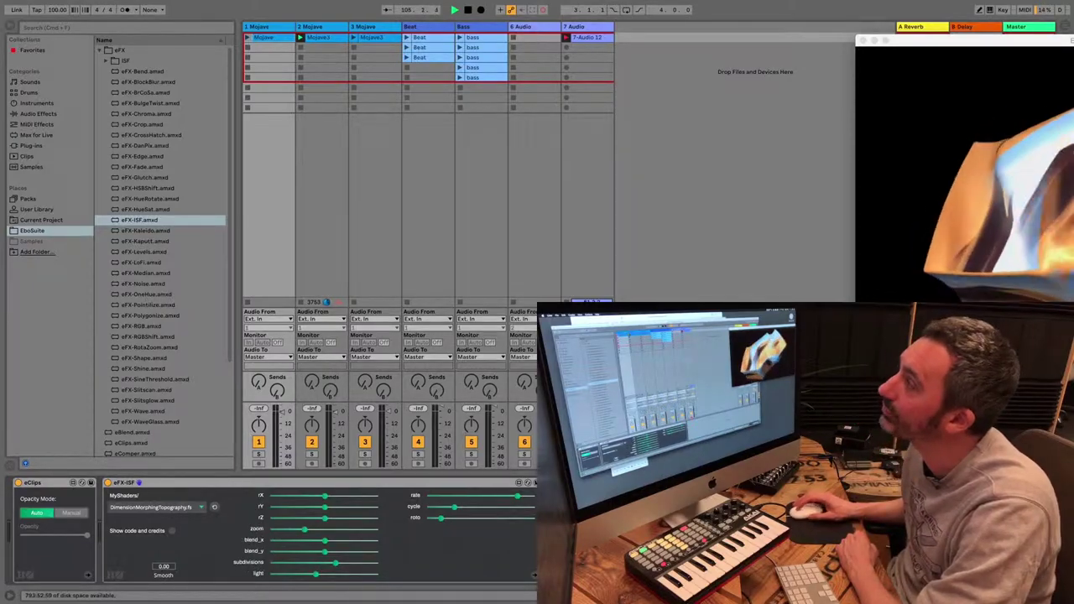
Step: Revisit the shader's ISF web page, return to Ableton Live and move the EboSuite video output window over the session tracks
key("super+Tab")
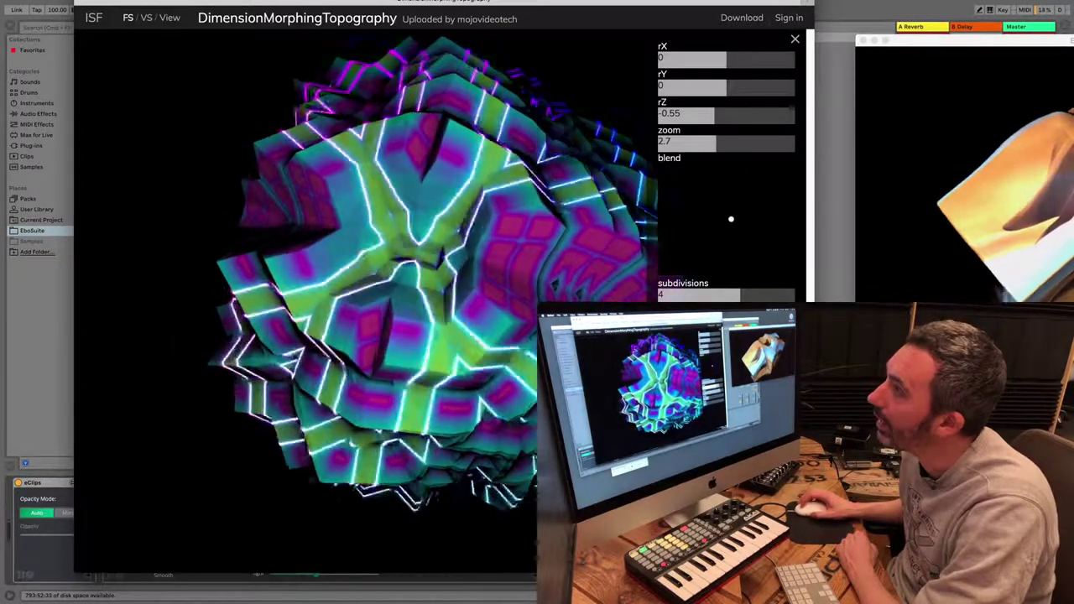
key("super+bracketleft")
key("super+Tab")
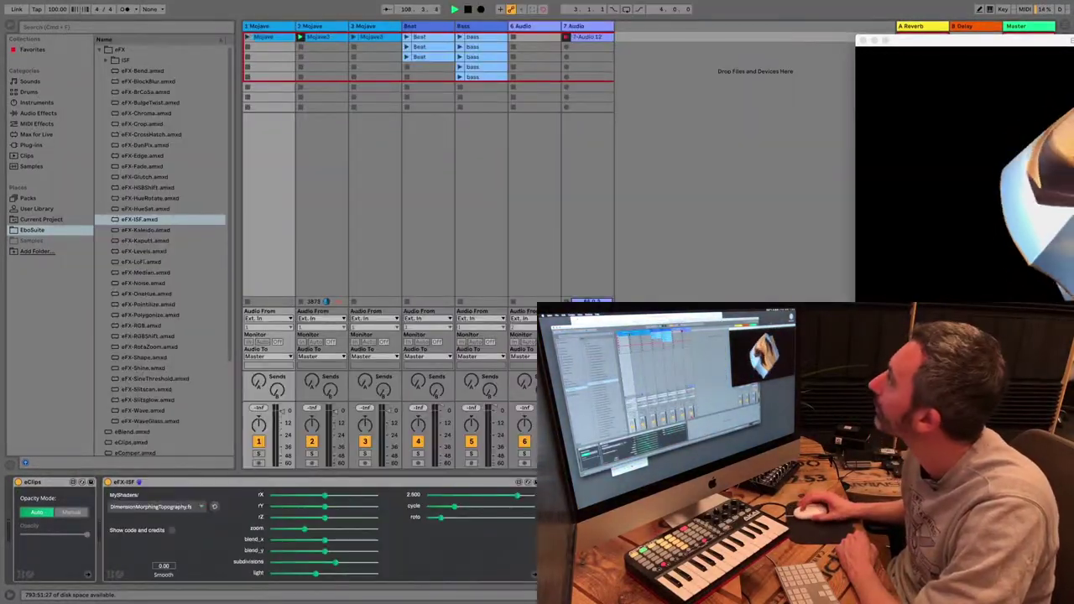
left_click_drag(966, 40, 527, 58)
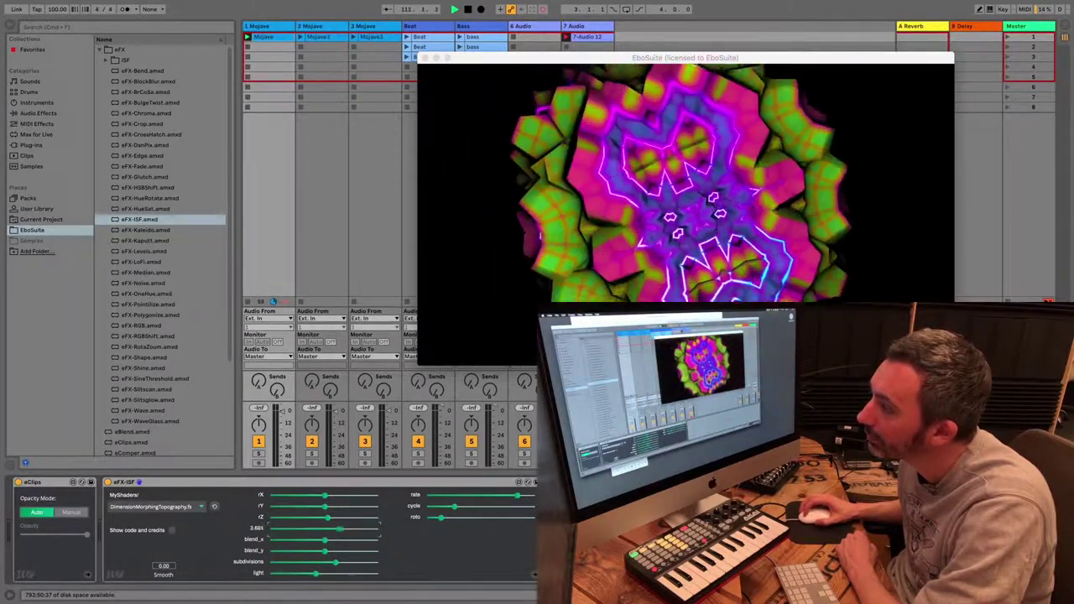
Step: Fine-tune the shader's zoom on track 1 and raise its light parameter to the maximum
left_click_drag(340, 529, 341, 529)
left_click_drag(315, 574, 379, 574)
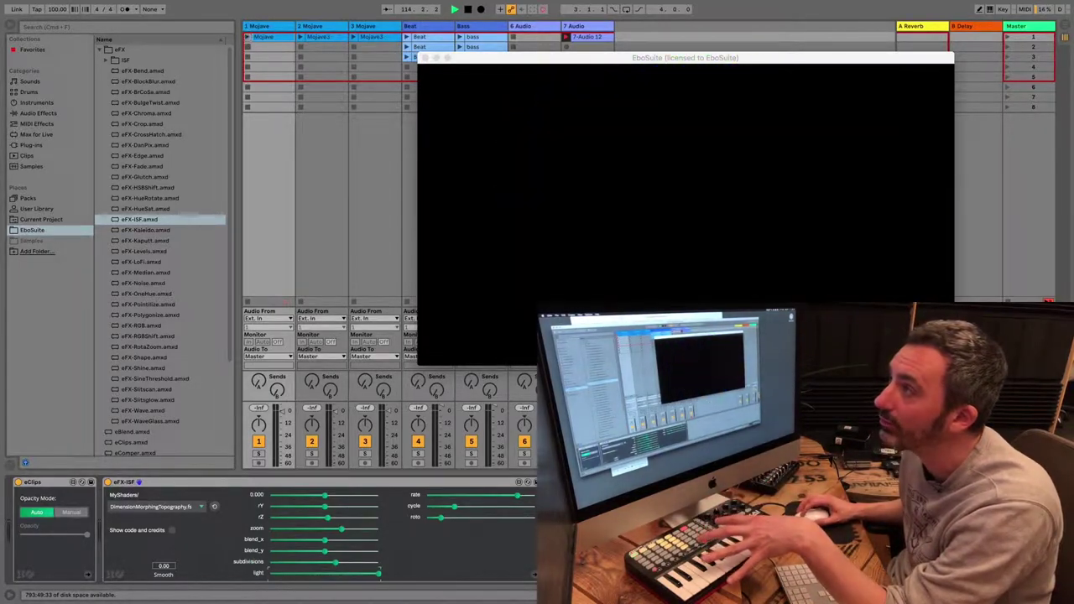
Step: Launch the first clip on the Bass track and display that track's Envelope Follower device
left_click(460, 37)
left_click_drag(685, 58, 704, 49)
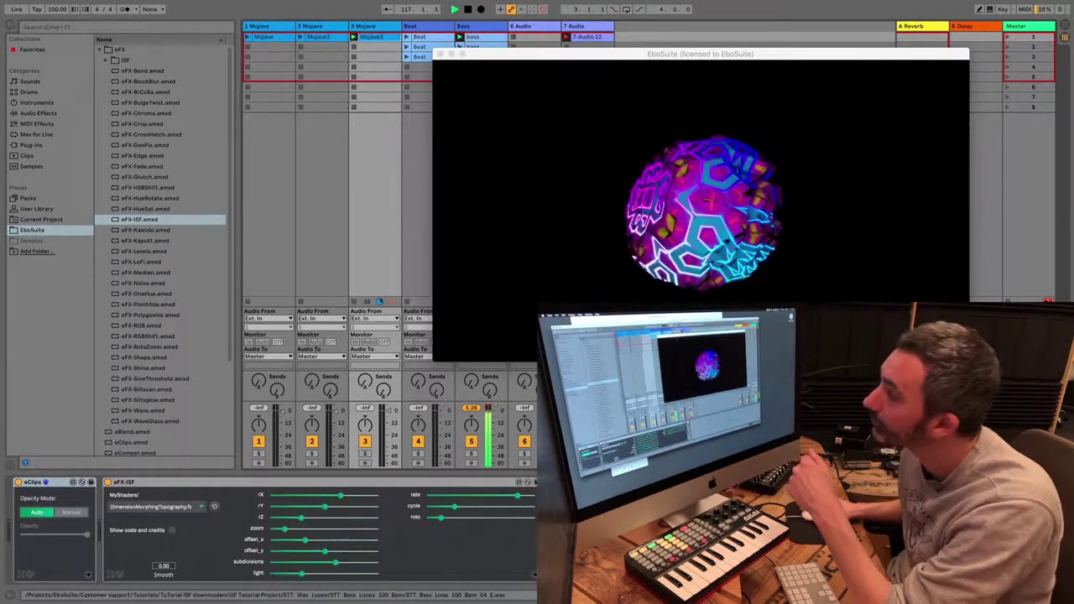
left_click(467, 26)
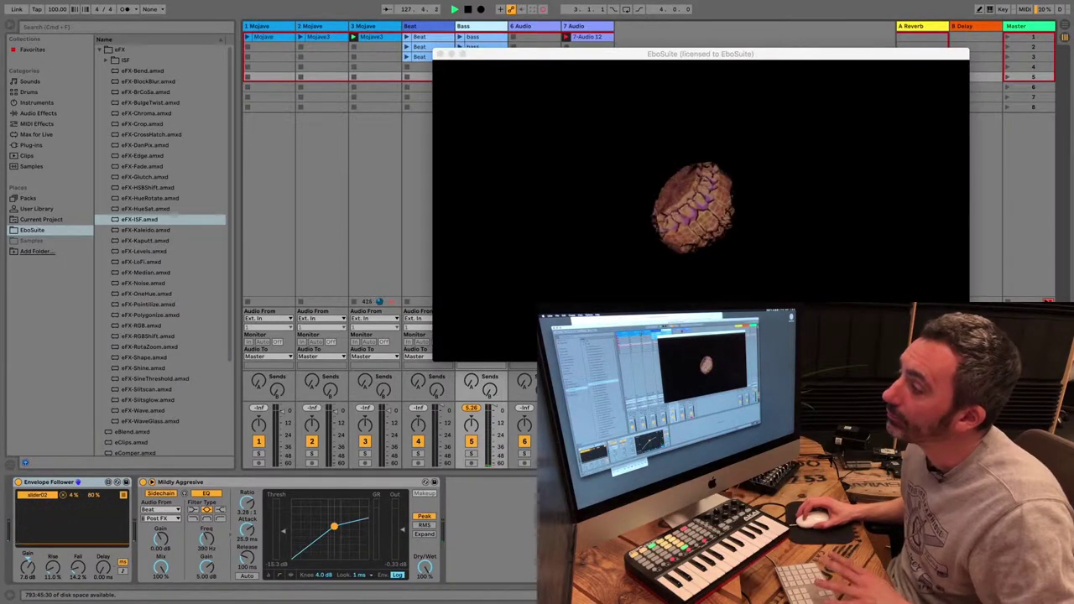
Step: Select the second Mojave track, switch to the ISF website and open the st_Ms2SD1.fs shader, keeping the video output window out of the way
left_click(322, 26)
key("super+Tab")
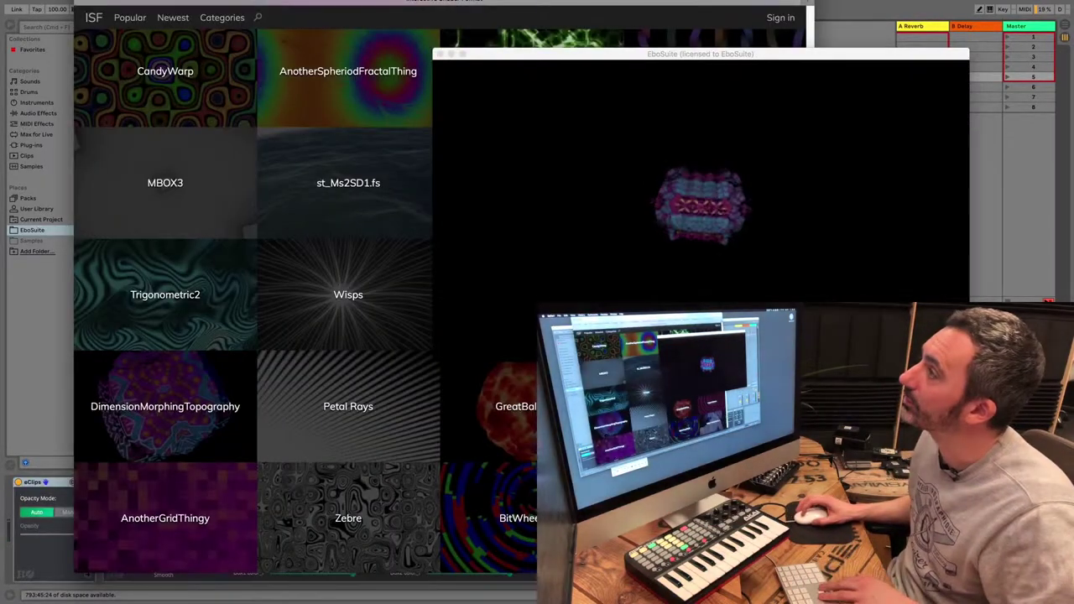
left_click_drag(588, 53, 918, 65)
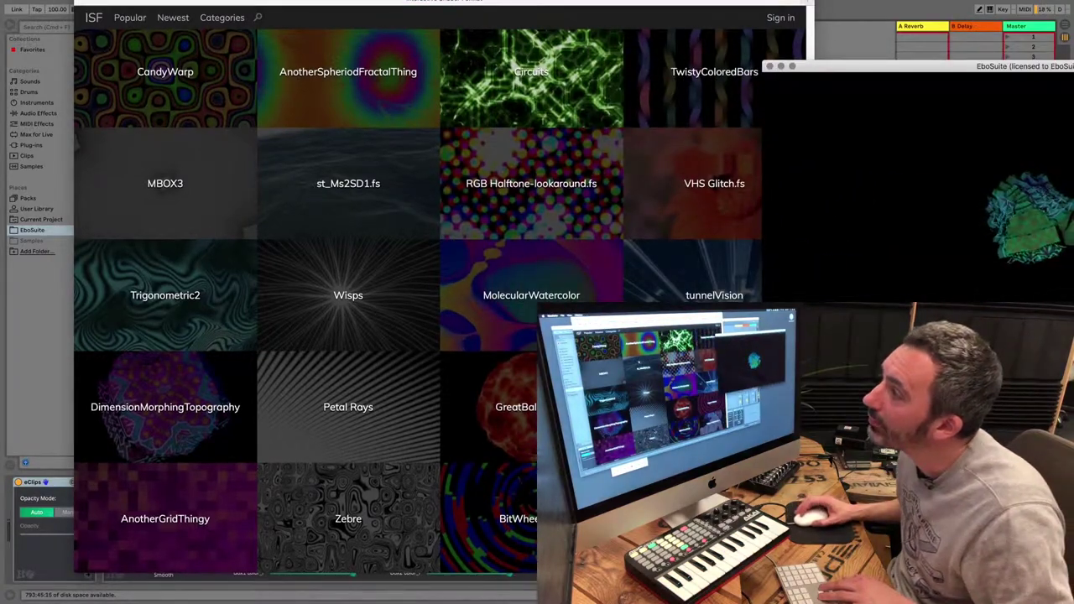
scroll(417, 302, "up", 3)
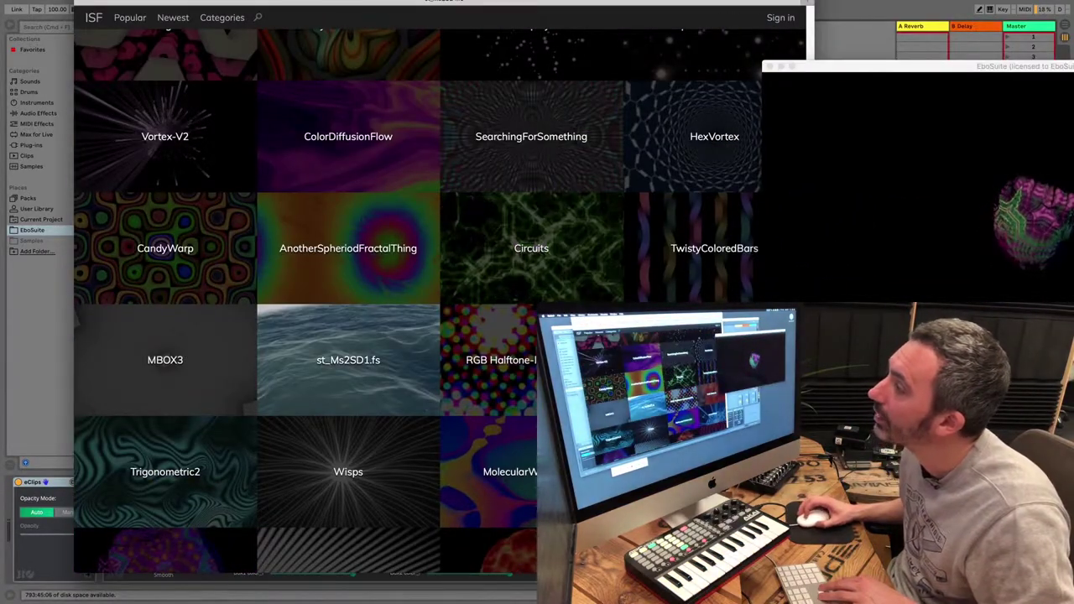
left_click(348, 359)
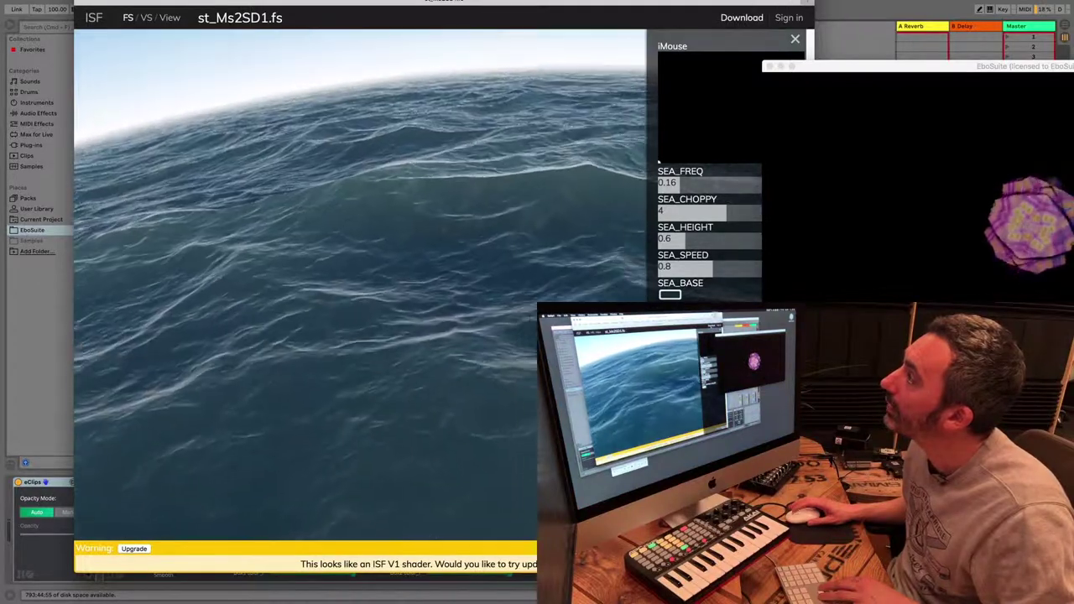
Step: Download the st_Ms2SD1.fs shader and place the downloaded st_Ms2SD1 folder inside MyShaders in the ISF folder
key("super+Tab")
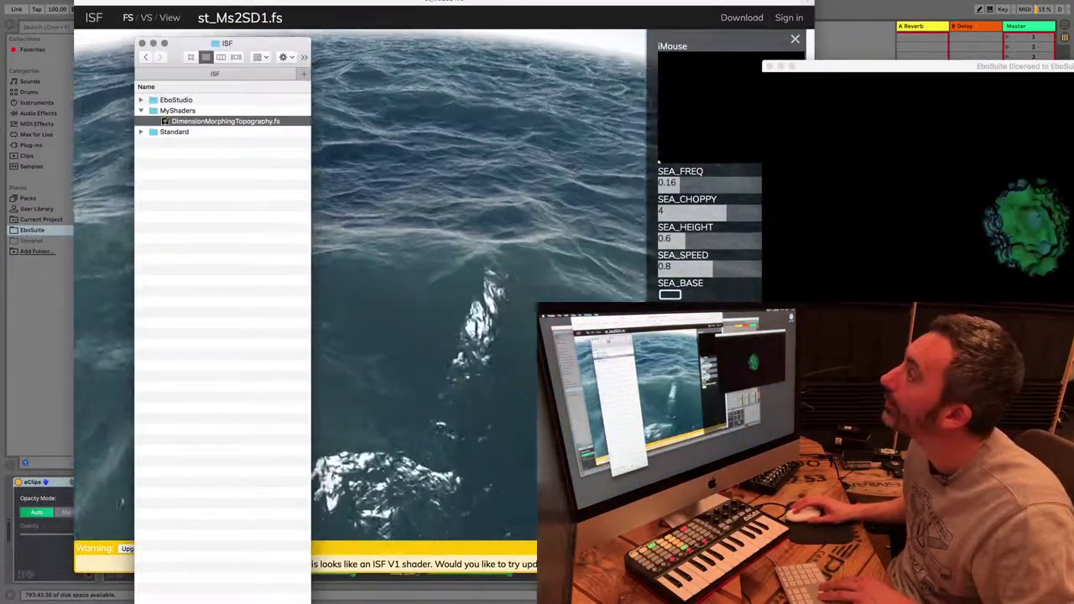
left_click(742, 18)
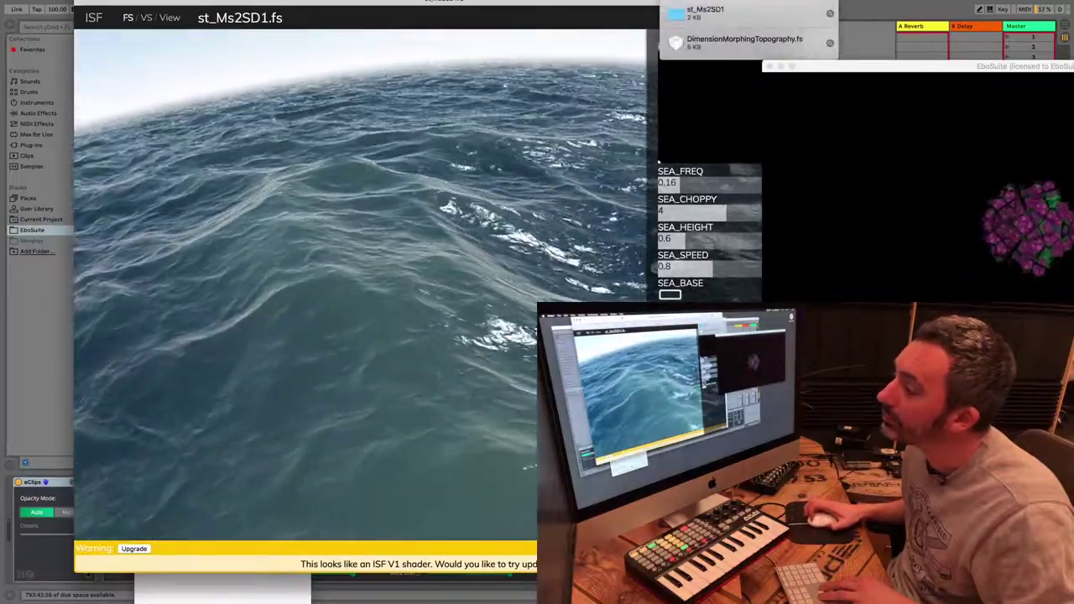
key("super+Tab")
left_click_drag(227, 146, 197, 112)
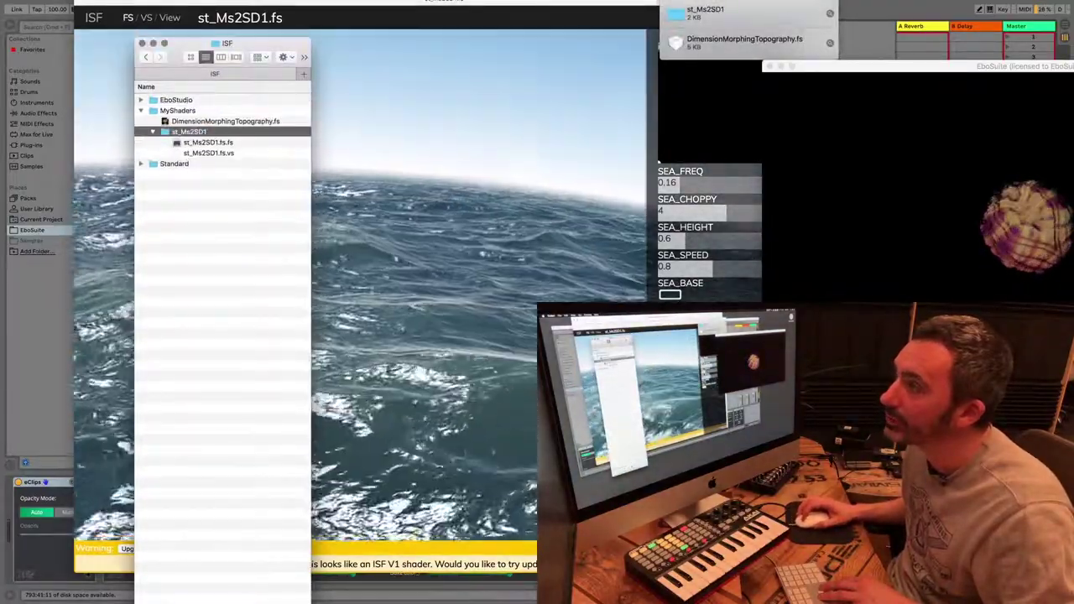
Step: Move st_Ms2SD1.fs.fs and st_Ms2SD1.fs.vs directly into MyShaders and delete the emptied st_Ms2SD1 subfolder
left_click(179, 143)
left_click(179, 152, "shift")
left_click_drag(178, 145, 226, 117)
key("super+BackSpace")
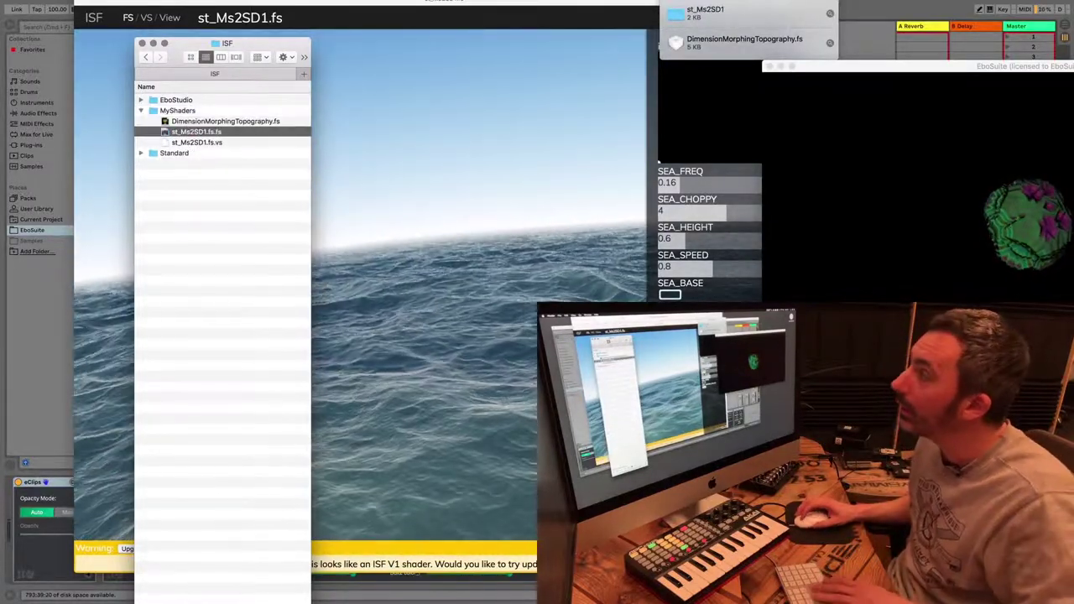
Step: Return to Ableton Live and load st_Ms2SD1.fs.fs from the MyShaders folder into the eFX-ISF device on track 2
key("super+Tab")
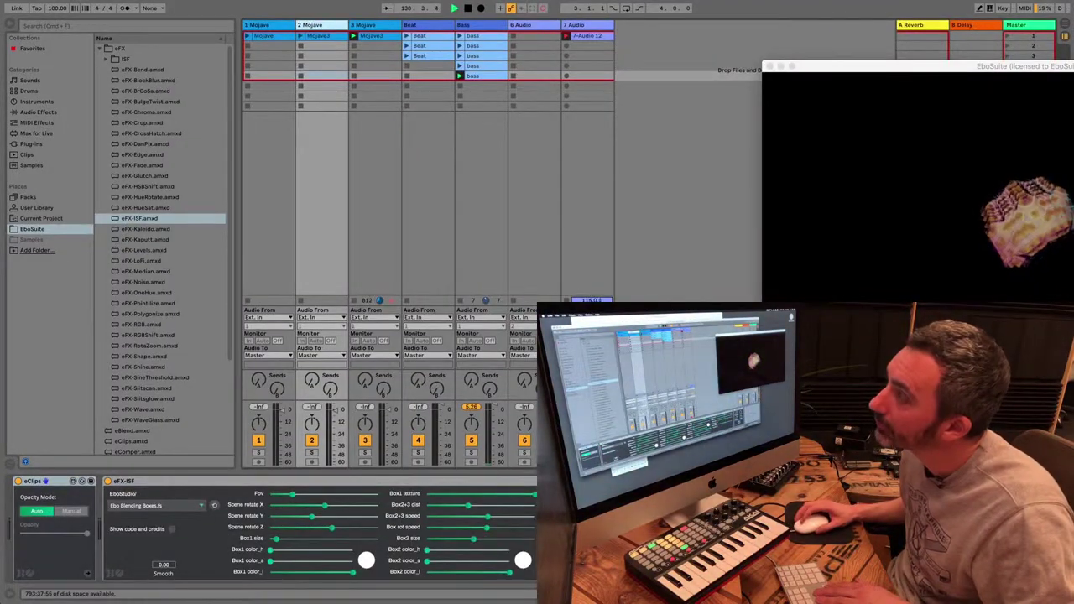
left_click(157, 505)
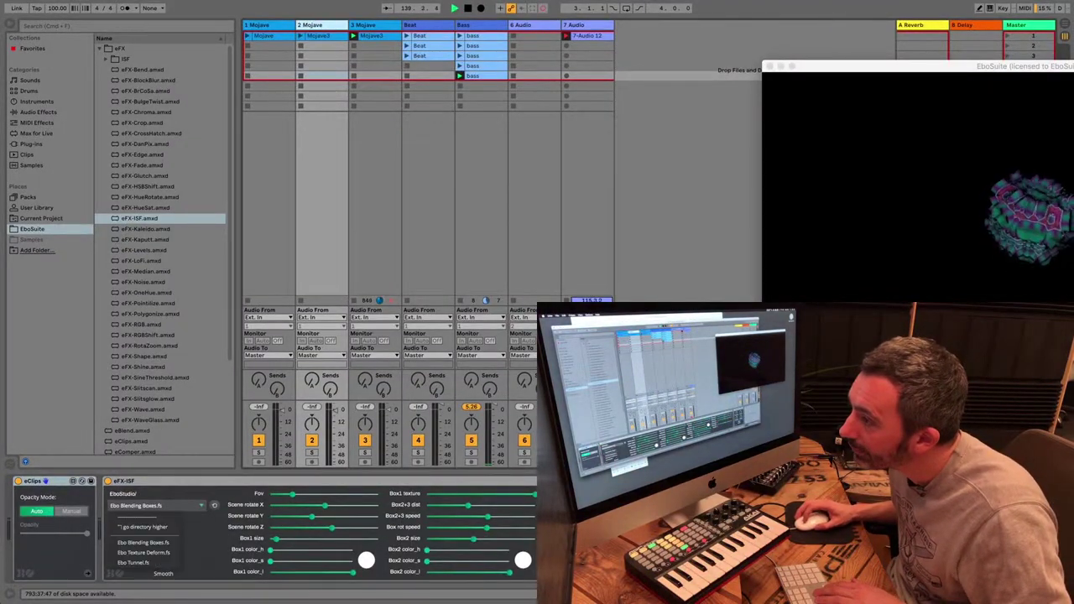
left_click(143, 527)
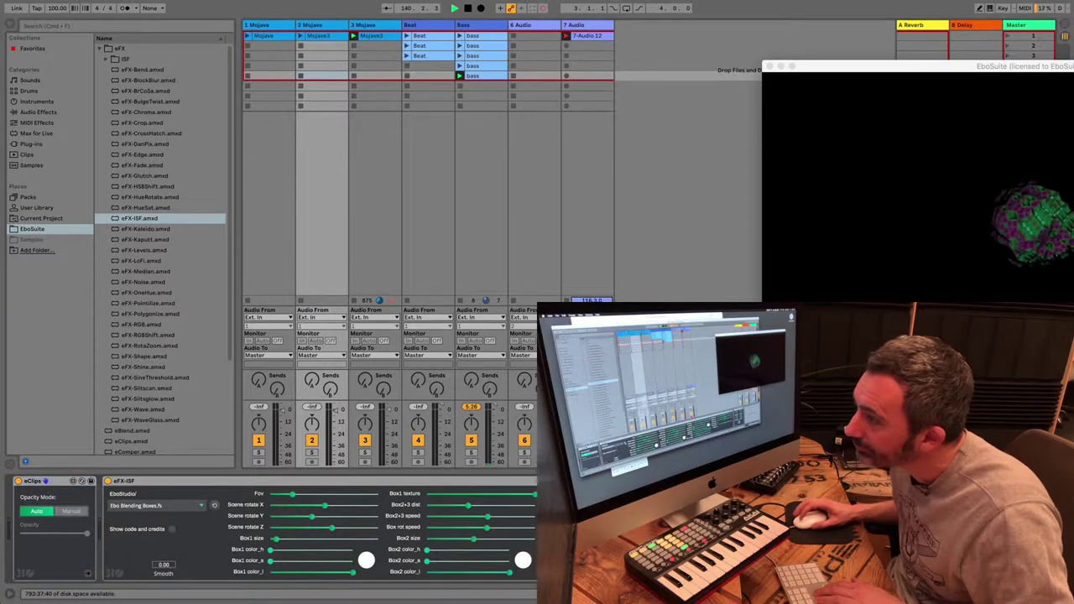
left_click(157, 506)
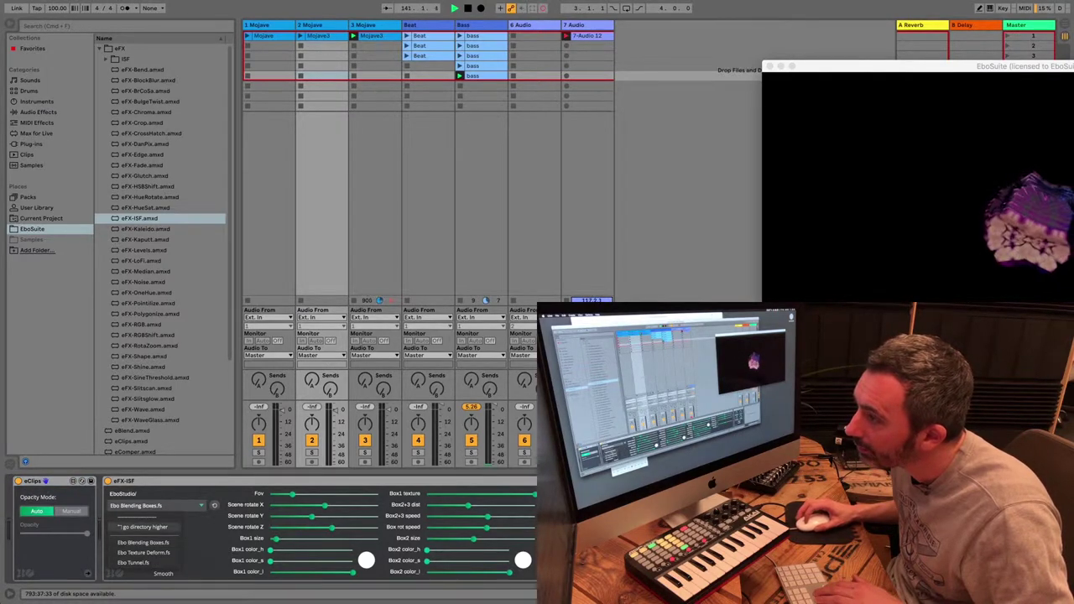
left_click(142, 527)
left_click(157, 506)
left_click(138, 538)
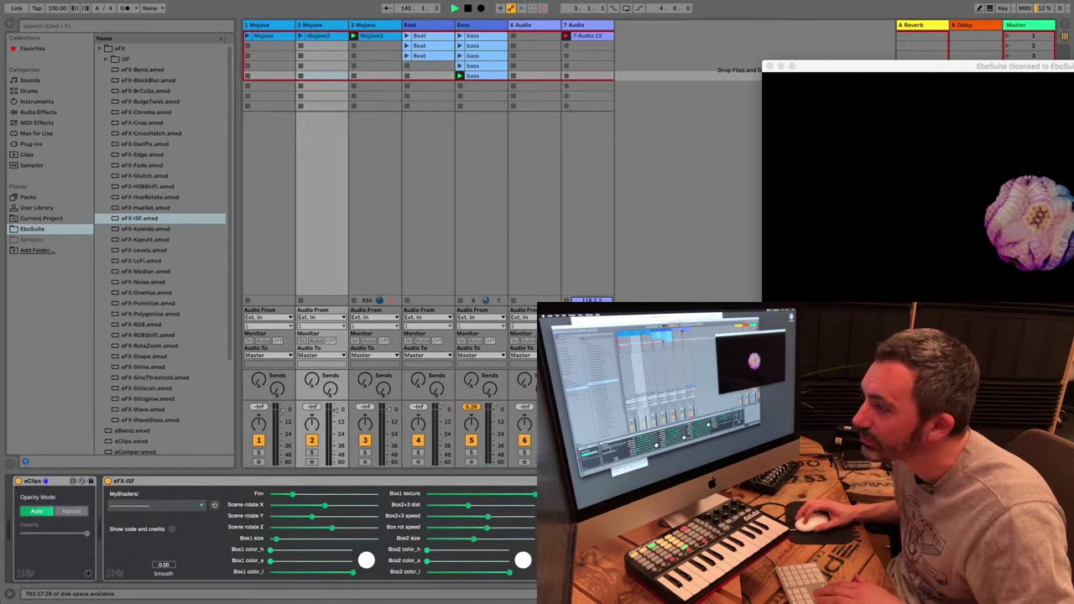
left_click(157, 505)
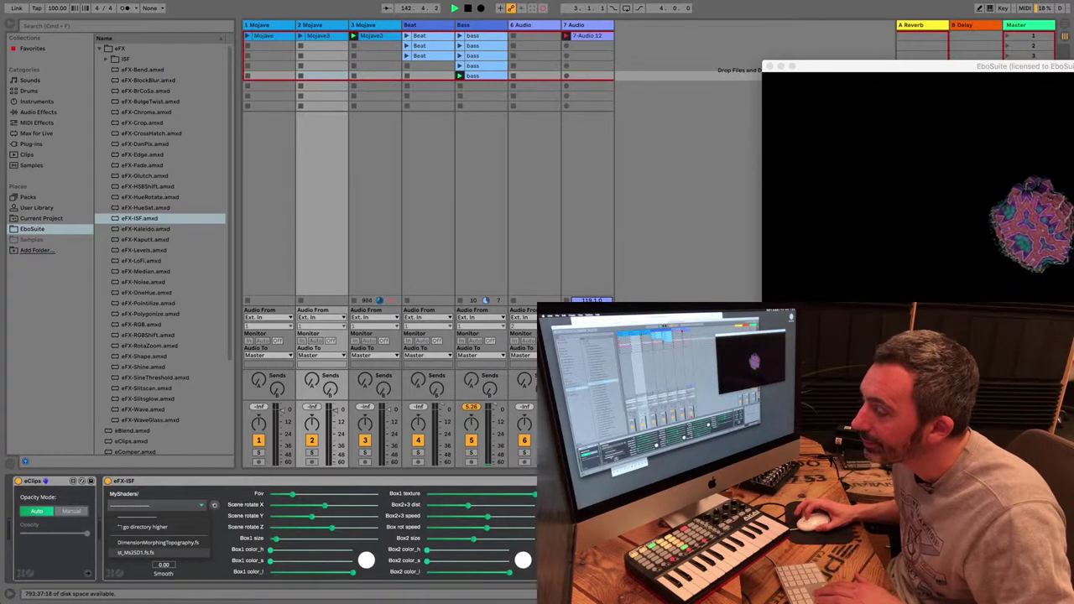
left_click(135, 552)
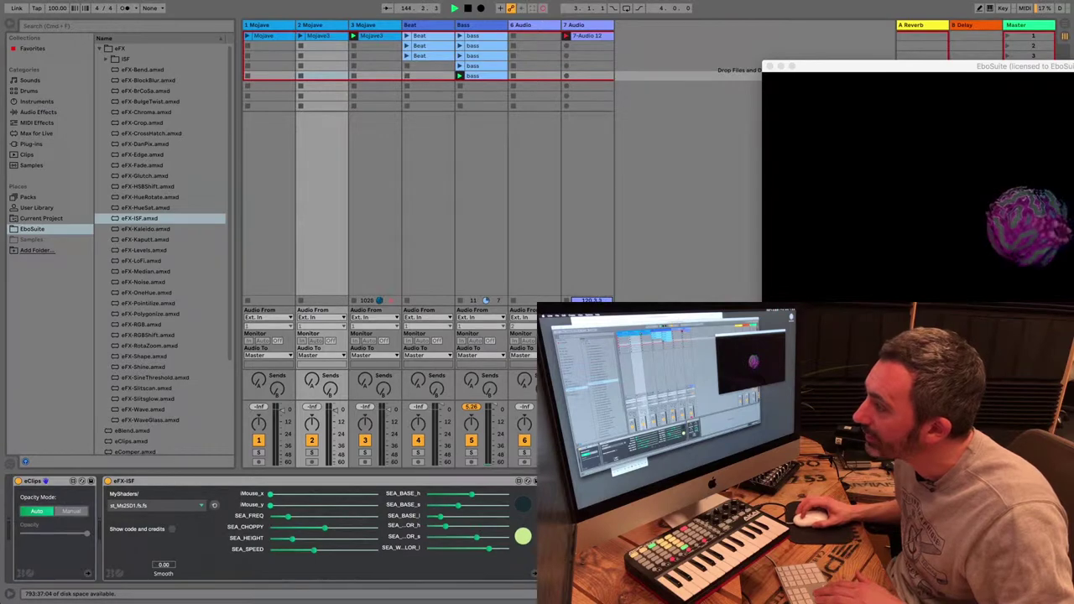
Step: Launch the Mojave clip on track 2 and reposition the video output window over the session tracks
left_click_drag(949, 67, 725, 43)
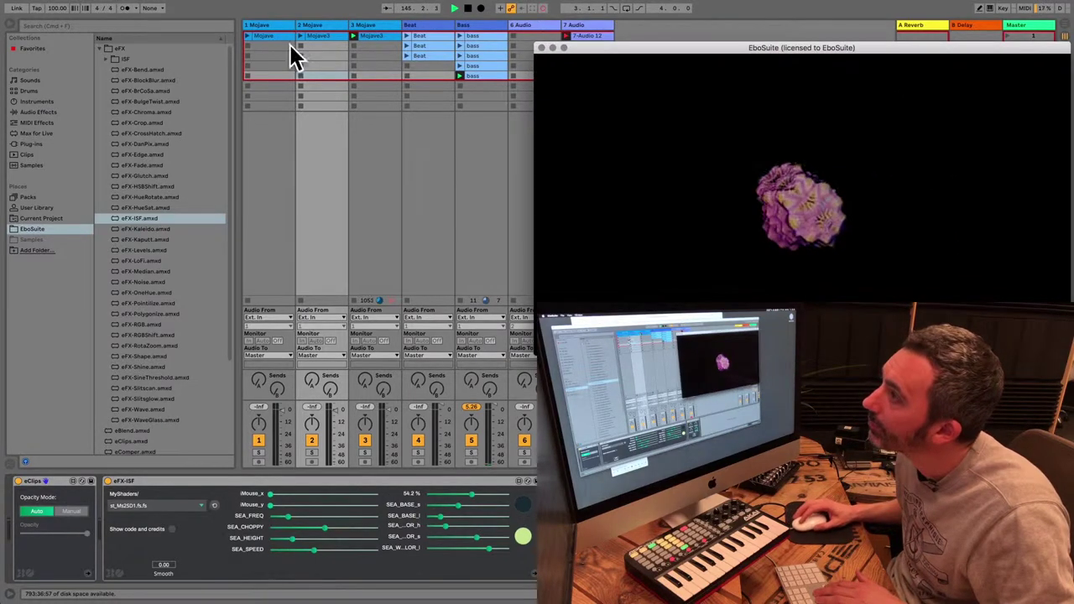
left_click(301, 35)
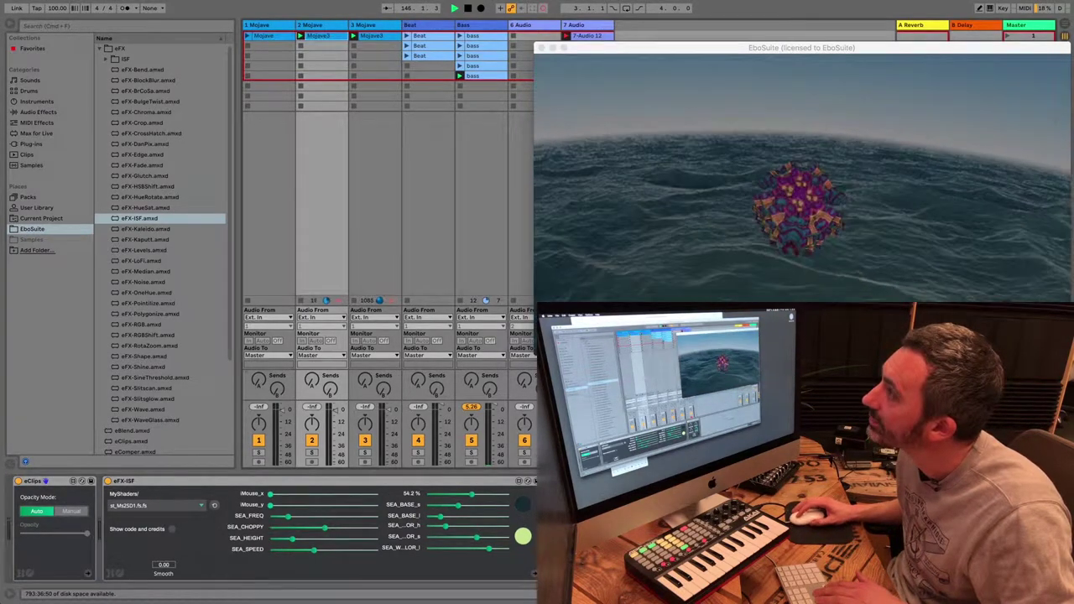
left_click_drag(802, 48, 711, 35)
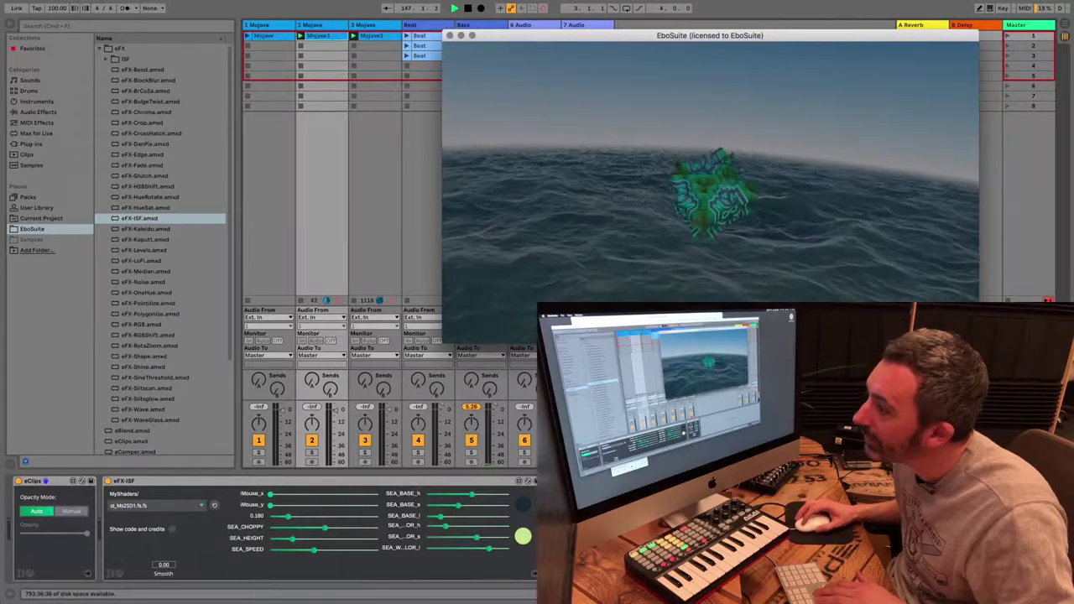
Step: Increase the sea shader's SEA_FREQ parameter and launch the first Beat clip
left_click_drag(288, 517, 377, 516)
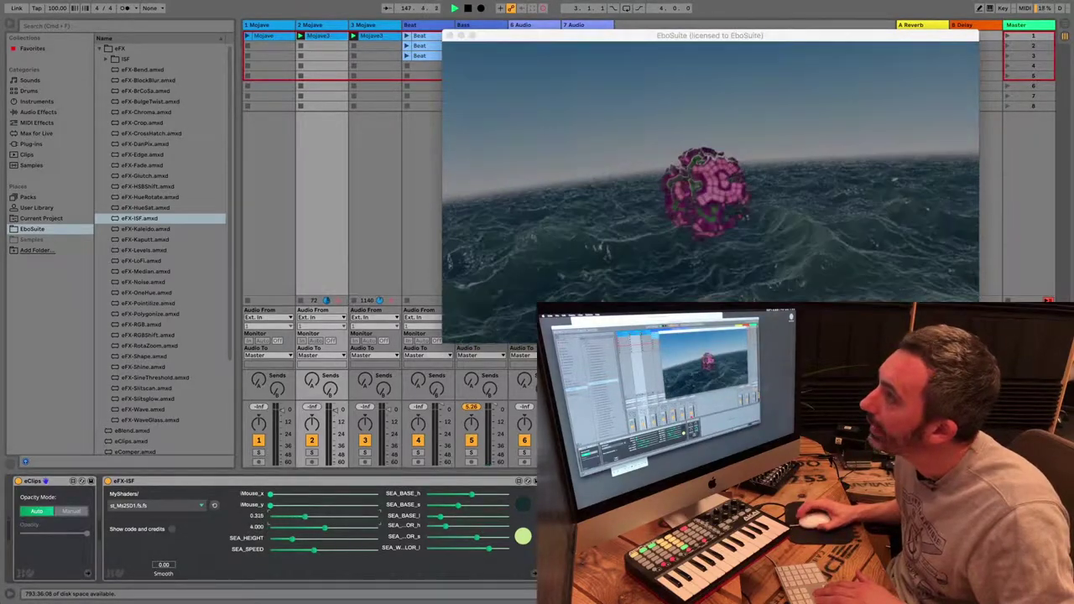
left_click(407, 35)
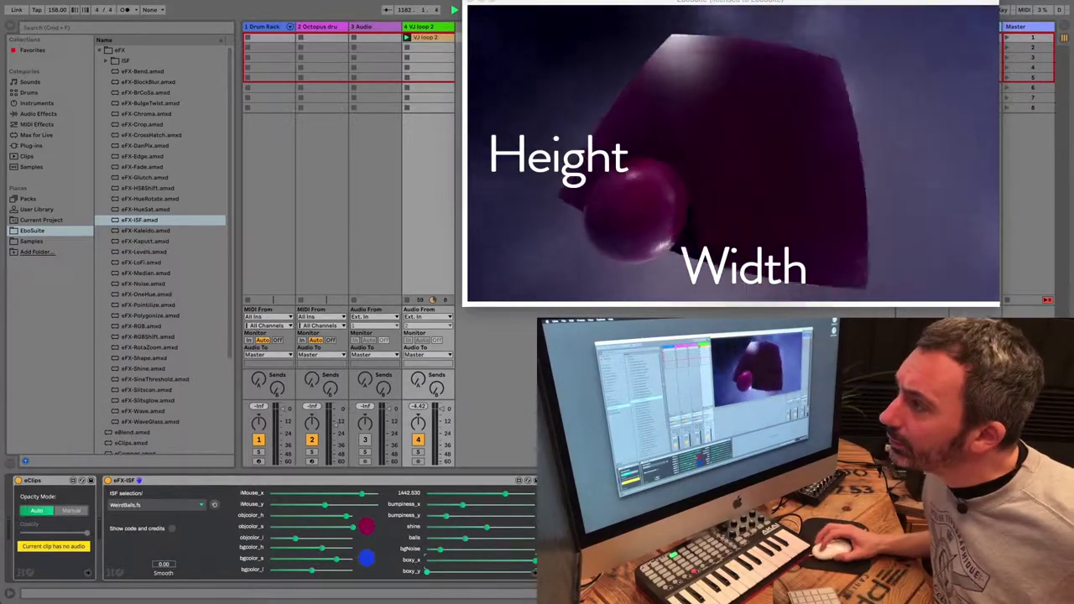
Step: Add the six images from 480x270.jpg to 1920x1080.jpg in the Samples folder as clips below VJ loop 2 on track 4
left_click(31, 241)
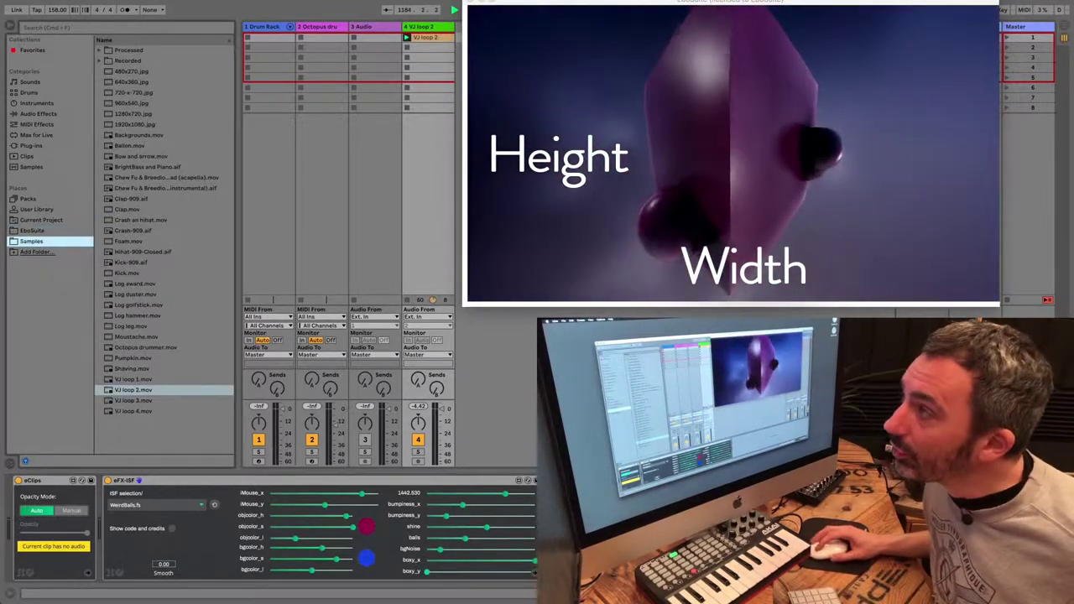
left_click(132, 71)
left_click(135, 125)
left_click(132, 71)
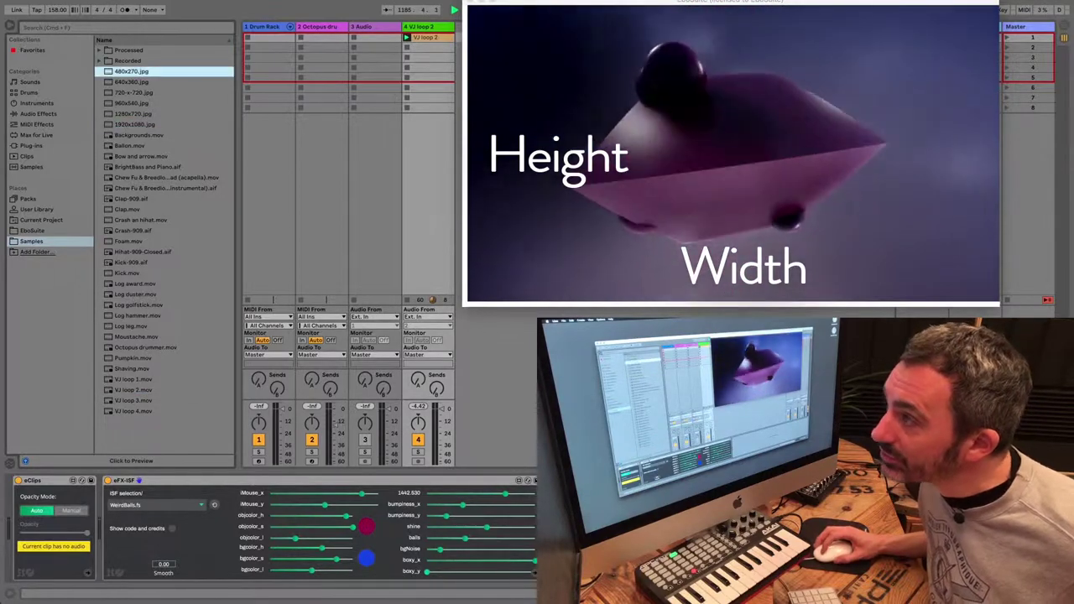
key("shift+Down")
key("shift+Down")
key("shift+Down")
key("shift+Down")
key("shift+Down")
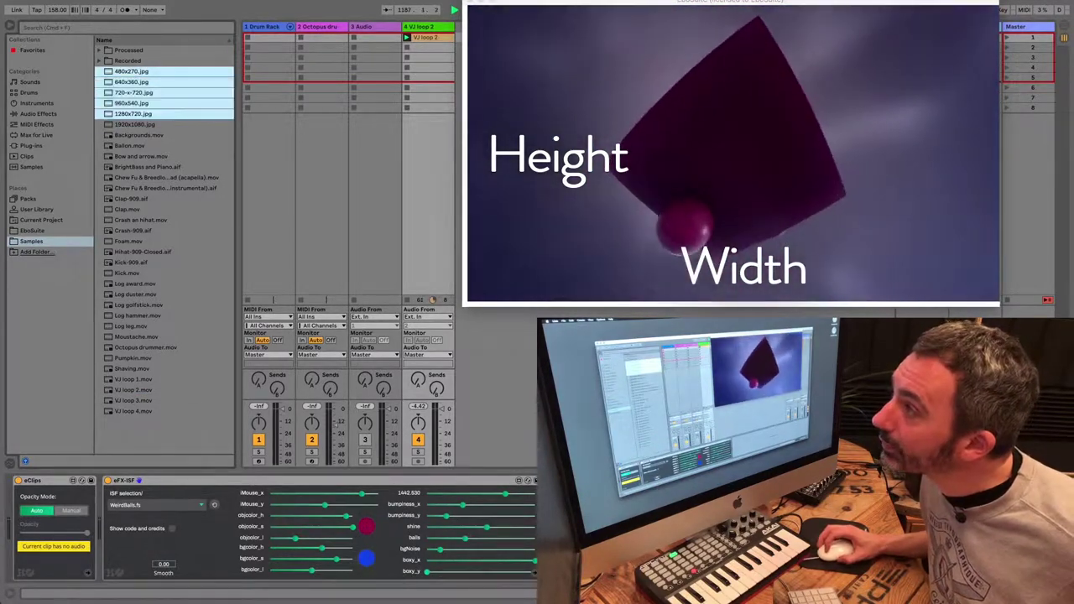
left_click_drag(134, 82, 426, 47)
Step: Open the 720-x-720 clip's source image in an external viewer to check it, and close it again
right_click(423, 66)
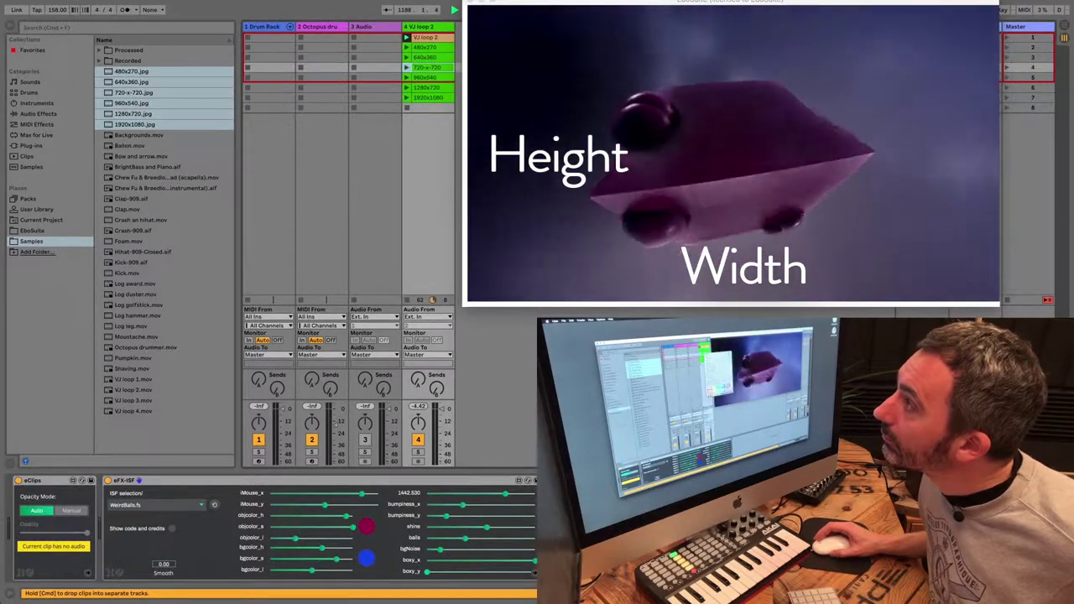
left_click(449, 127)
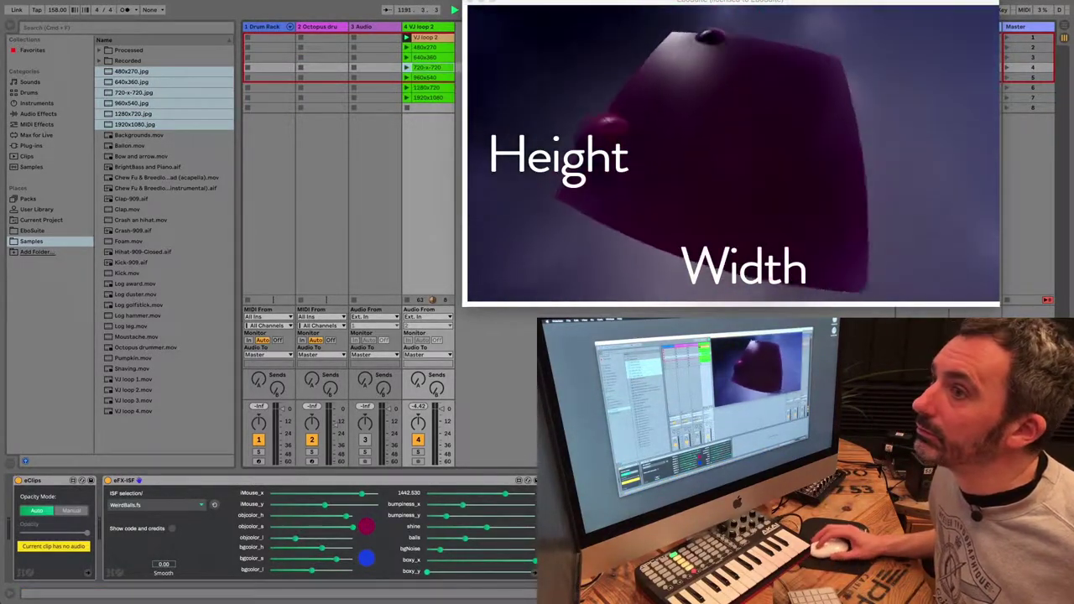
key("Return")
left_click_drag(59, 0, 284, 3)
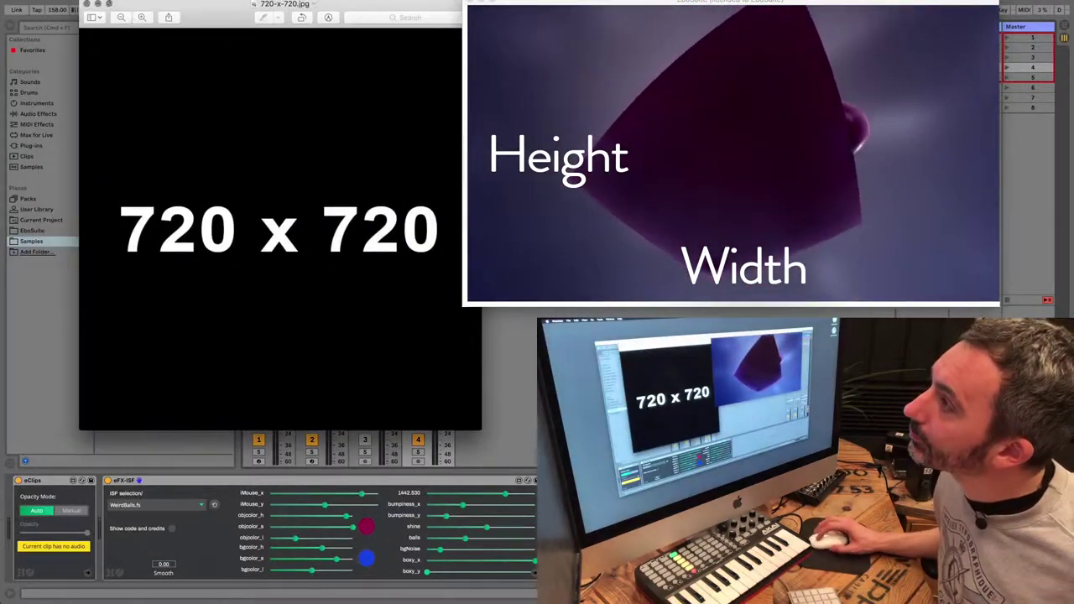
key("super+w")
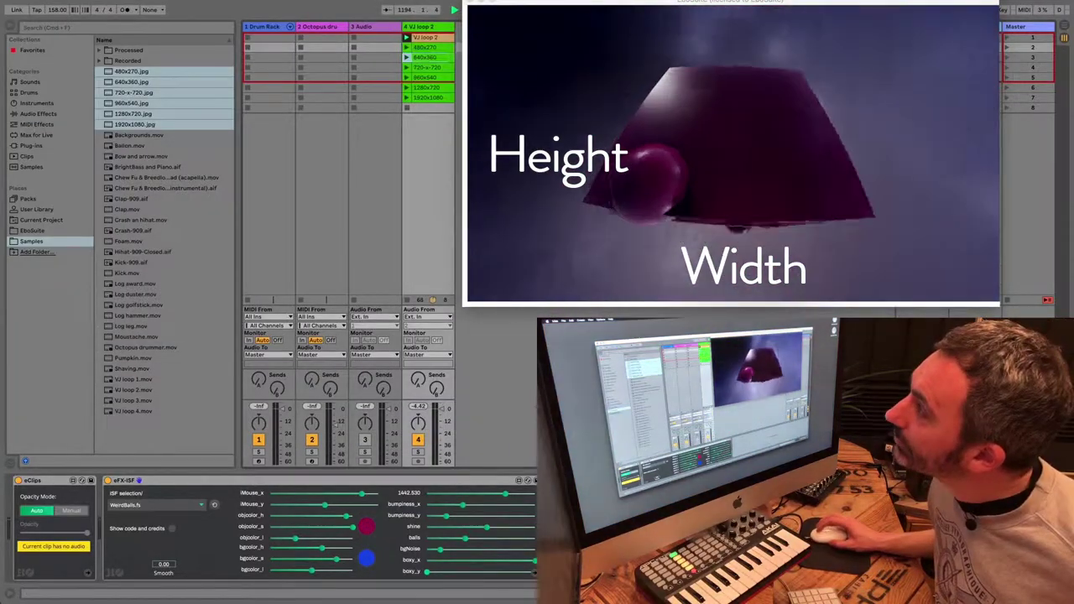
Step: Launch the 1920x1080 image clip on track 4, followed by the 1280x720 clip
left_click(428, 98)
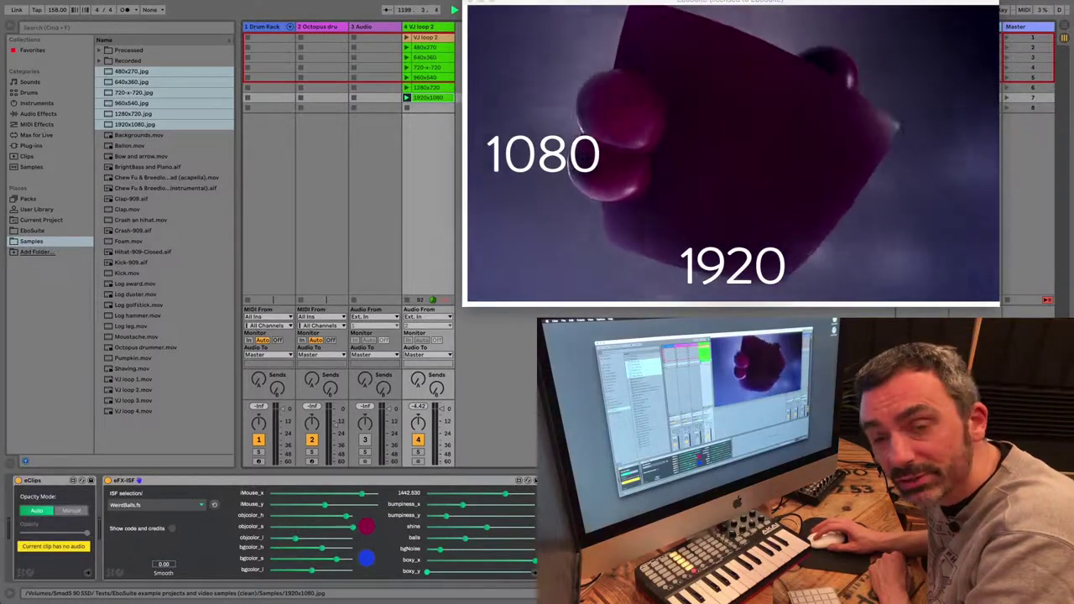
left_click(407, 87)
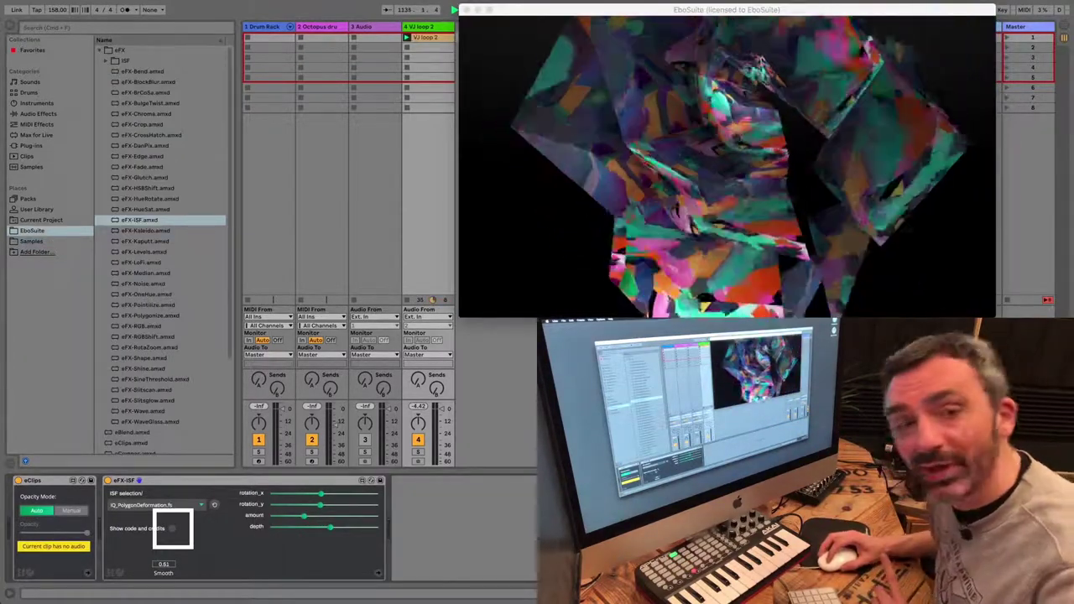
Step: Show the code and credits of IQ_PolygonDeformation.fs and examine its inputs, credit and license comments
left_click(173, 529)
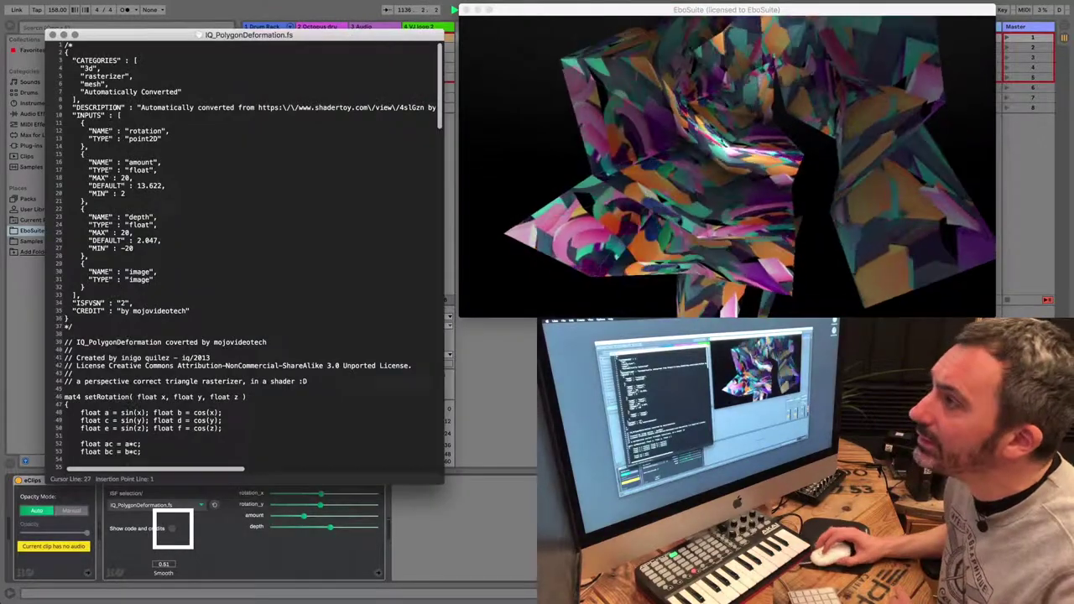
left_click_drag(81, 209, 223, 412)
scroll(222, 252, "down", 10)
scroll(222, 251, "up", 10)
left_click_drag(84, 405, 93, 453)
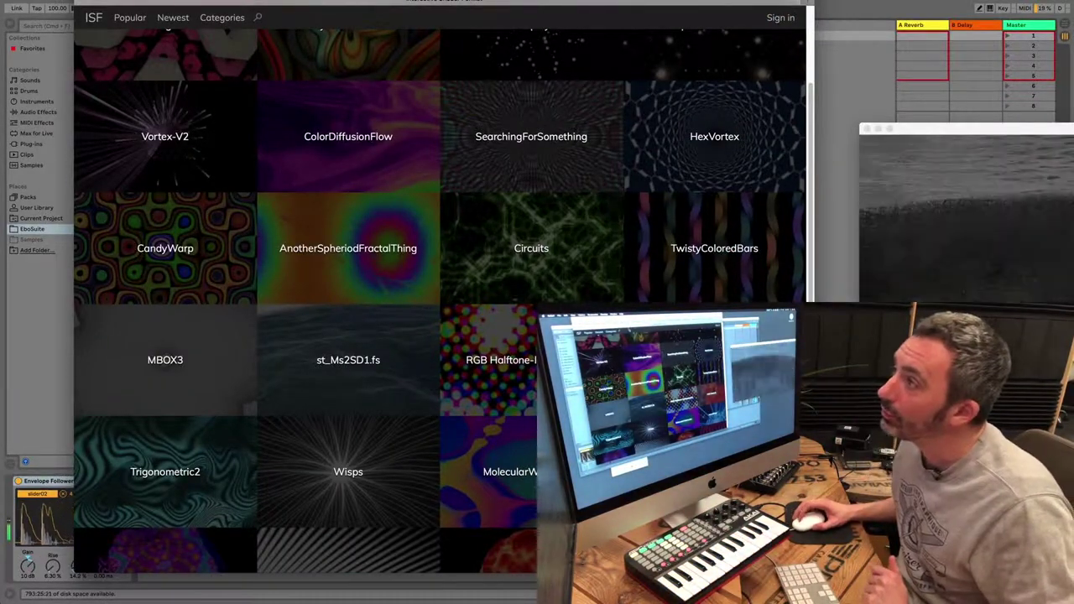
Step: Search the ISF website for "ebosuite" and open the EboSuite user's sketchbook
scroll(440, 293, "up", 3)
left_click(258, 17)
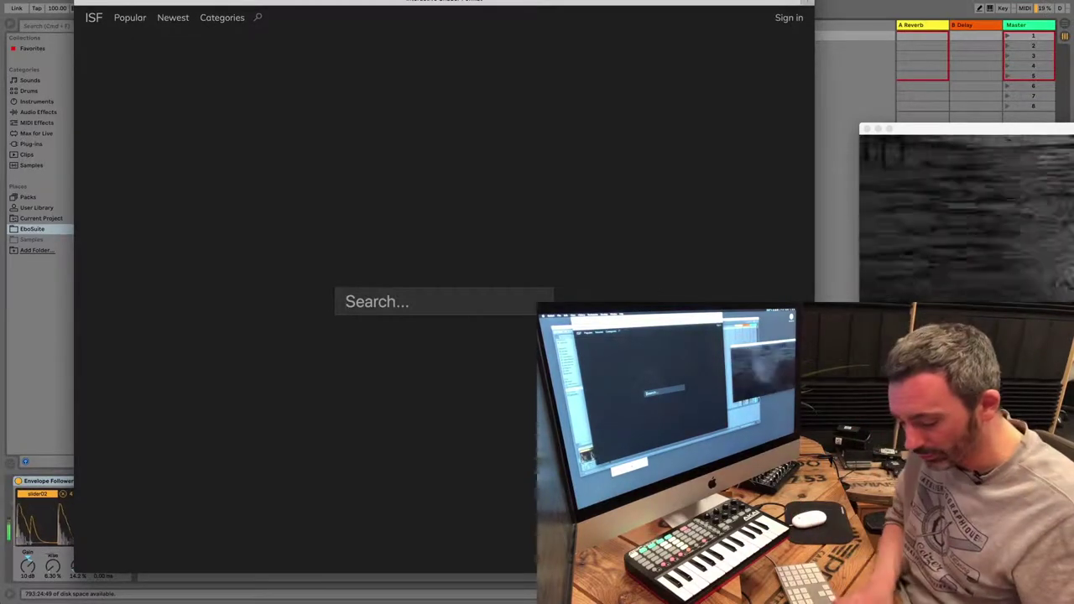
type("ebosuite")
key("Return")
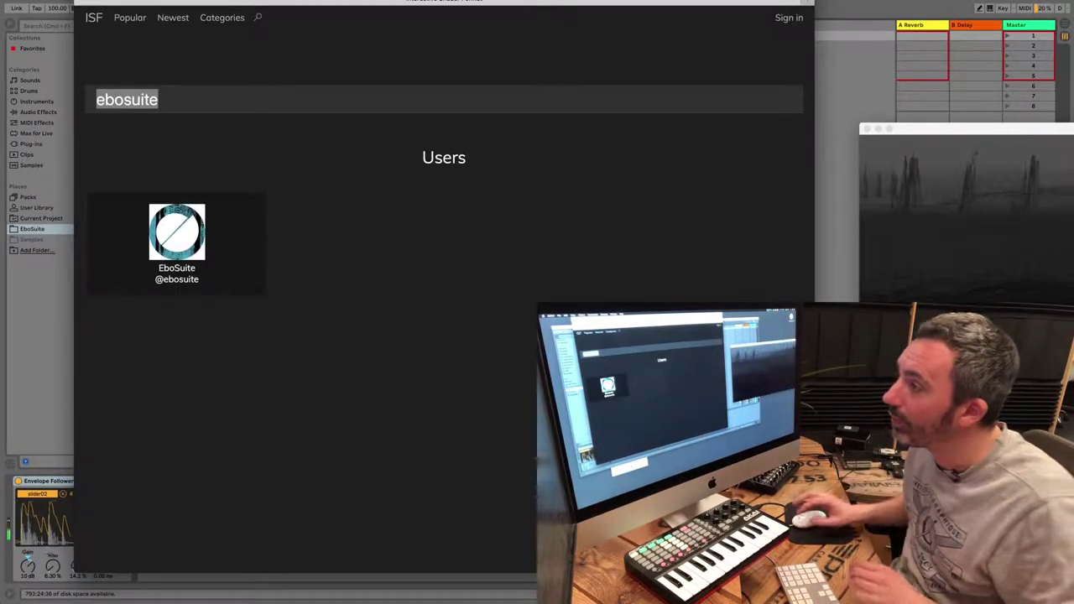
left_click(202, 225)
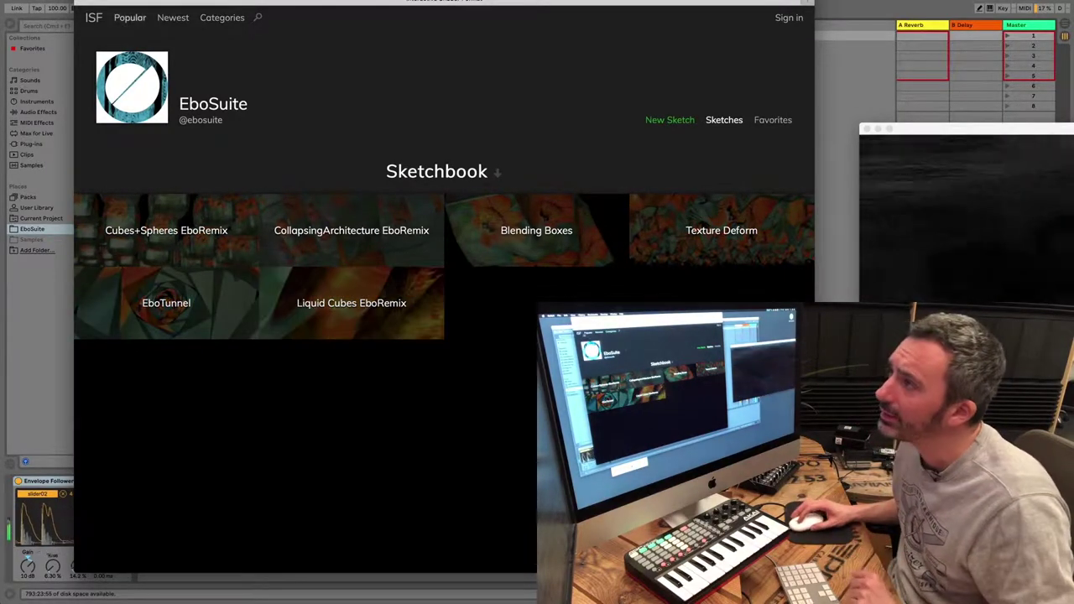
Step: Go back to the ISF home page and look over the featured shaders
left_click(93, 18)
scroll(348, 239, "down", 2)
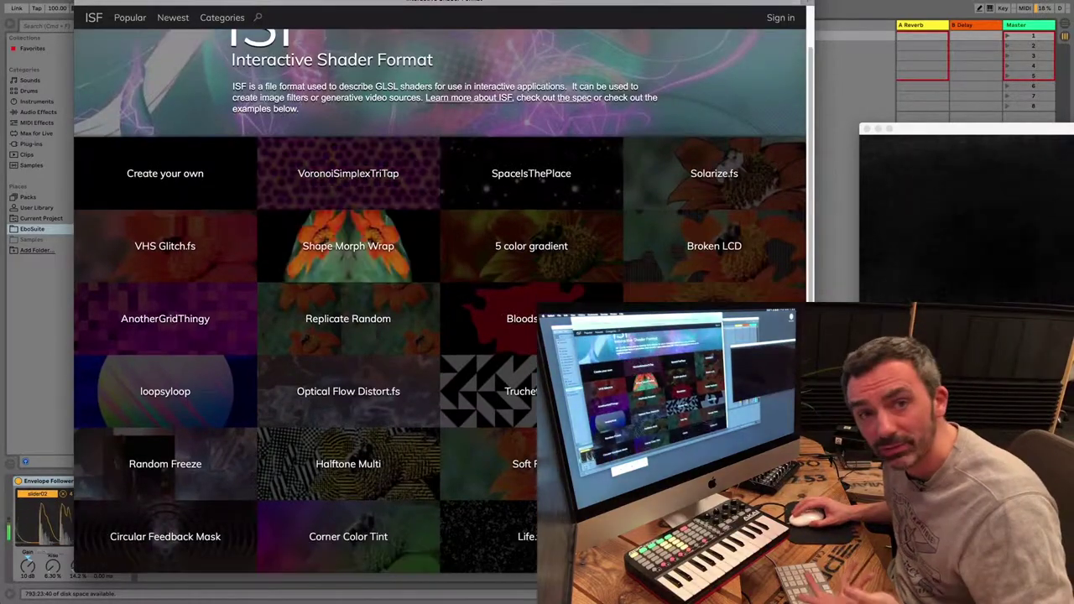